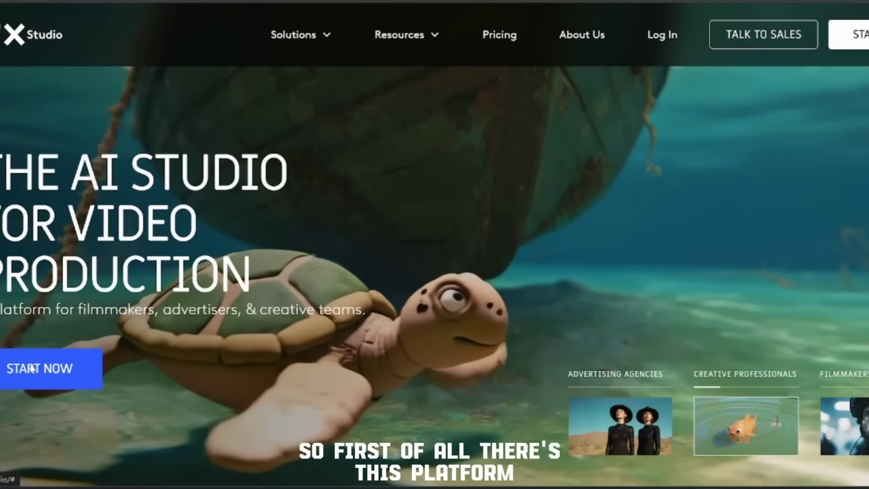
Start using LTX Studio from its 'The AI Studio for Video Production' homepage
left_click(34, 369)
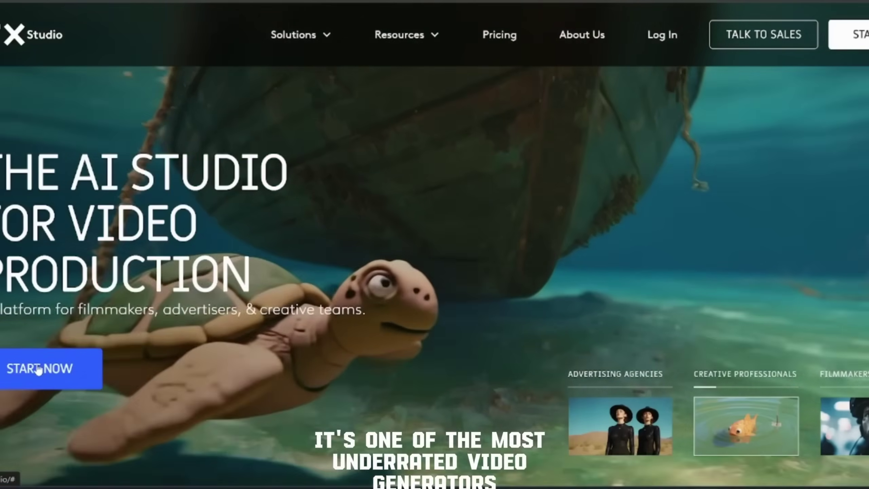
Try to start LTX Studio, read the region-blocked notice, and open a new tab
left_click(29, 369)
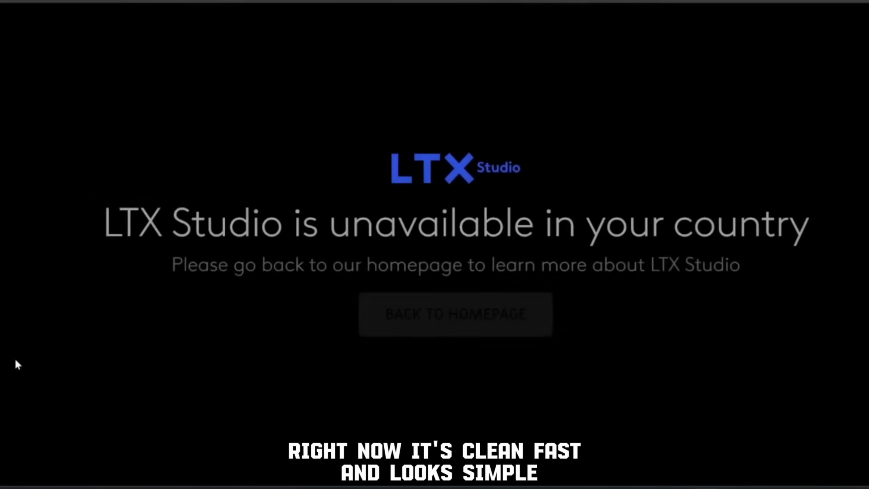
left_click_drag(126, 222, 738, 270)
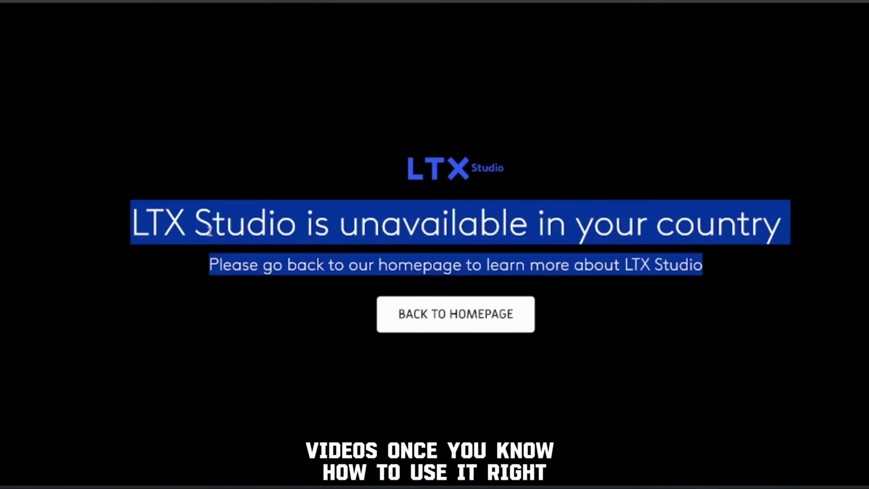
left_click(135, 282)
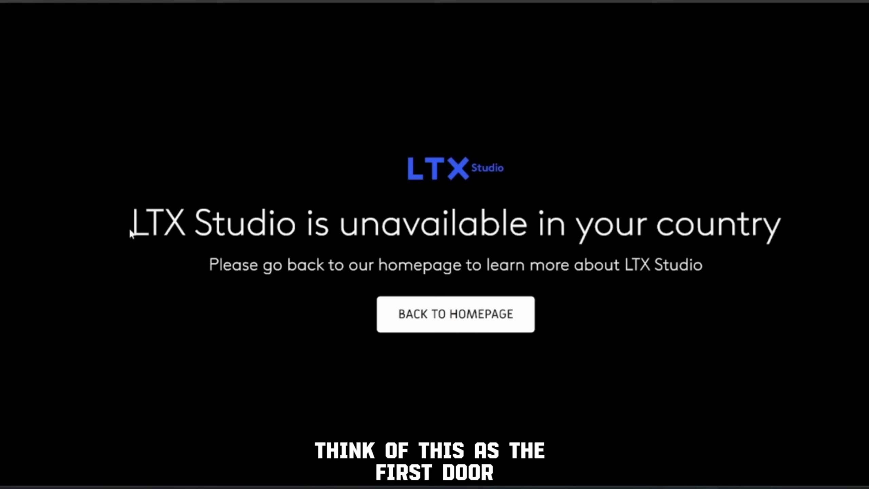
left_click_drag(135, 225, 229, 229)
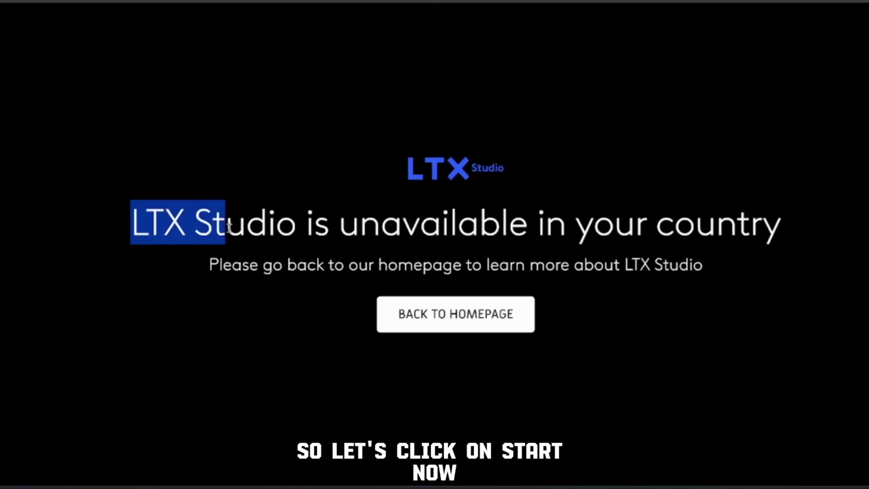
left_click(156, 254)
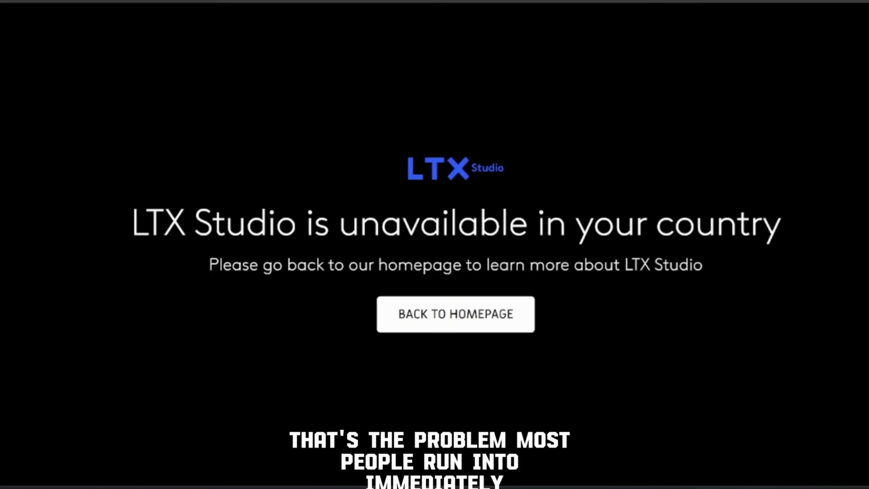
key("ctrl+t")
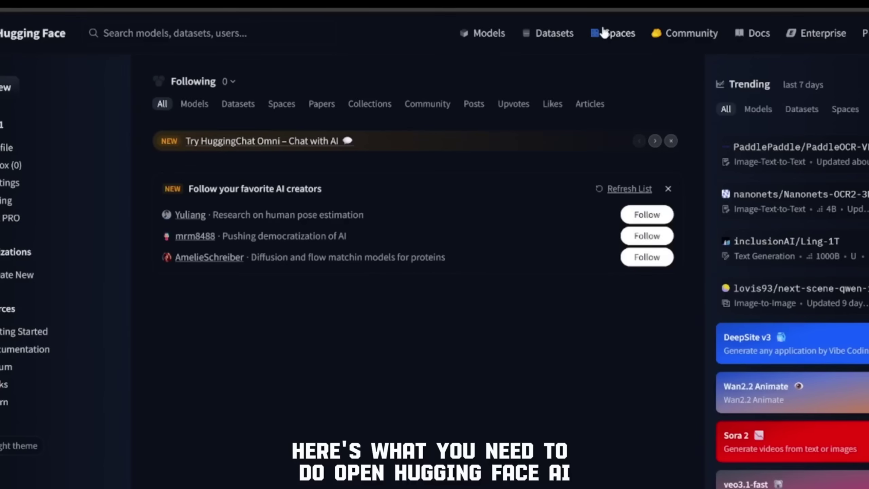
Open the Spaces directory and scroll through Spaces of the week and trending apps
left_click(607, 35)
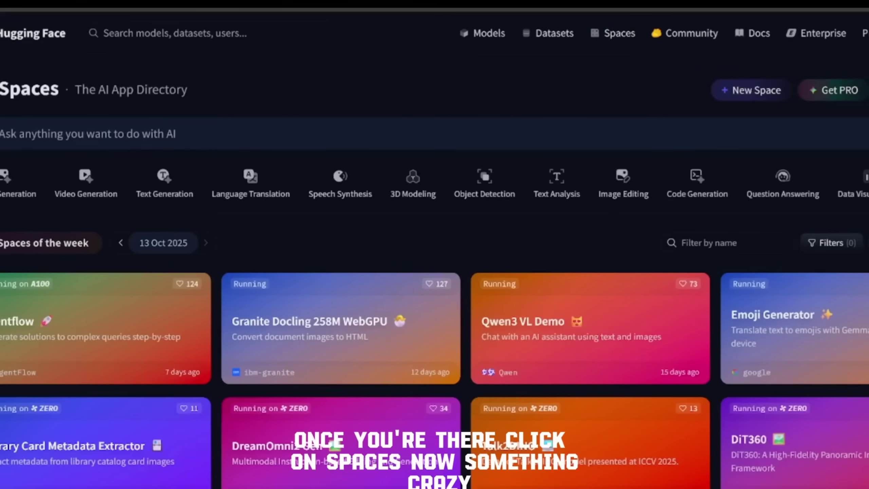
scroll(434, 251, "down", 2)
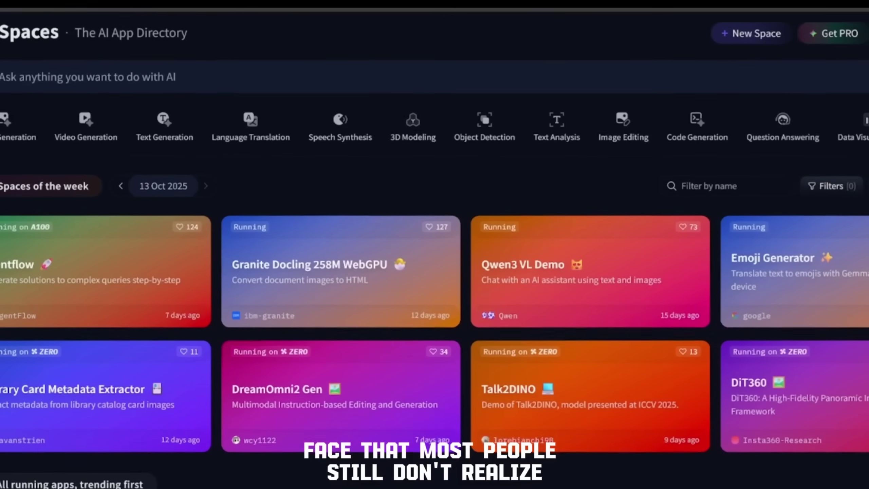
scroll(434, 252, "down", 3)
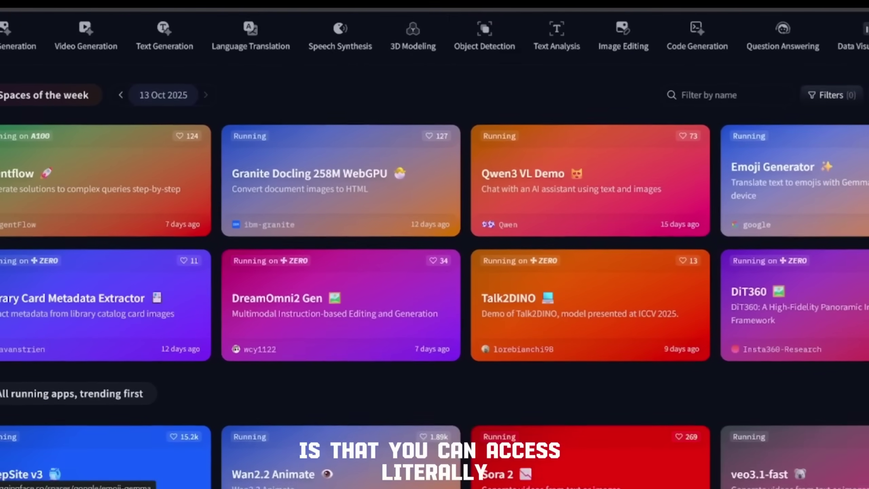
scroll(434, 252, "down", 3)
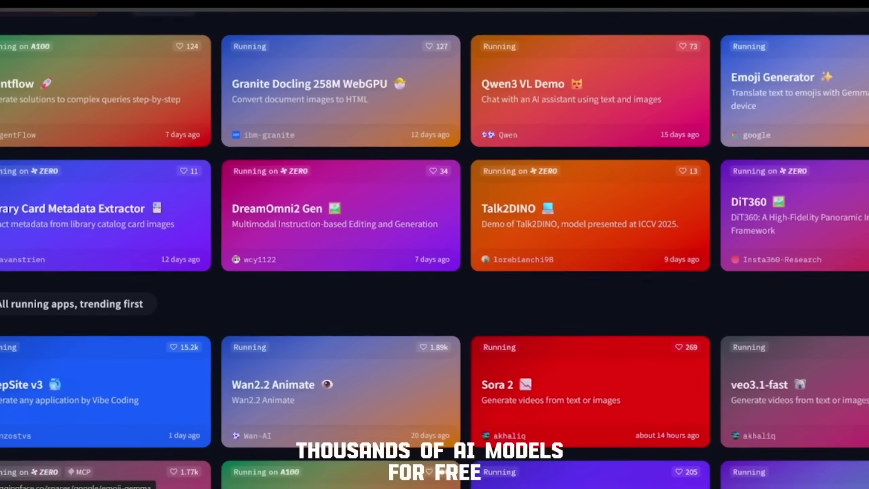
scroll(435, 252, "down", 2)
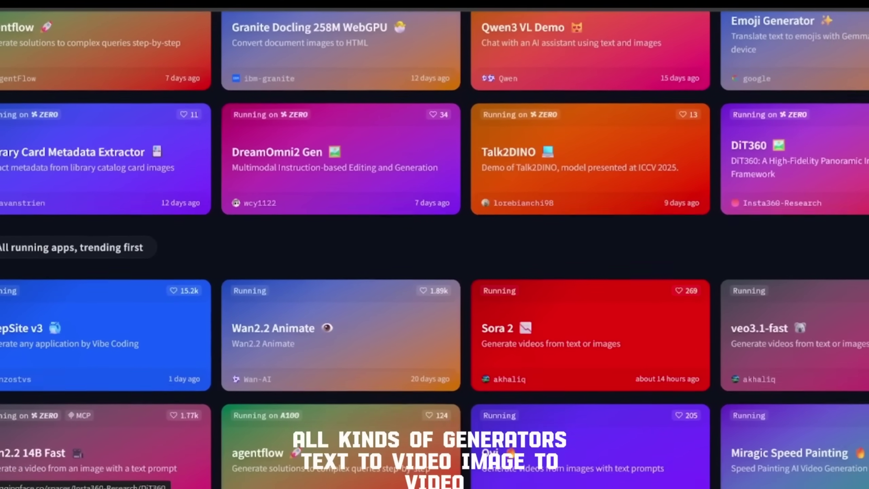
scroll(435, 252, "down", 2)
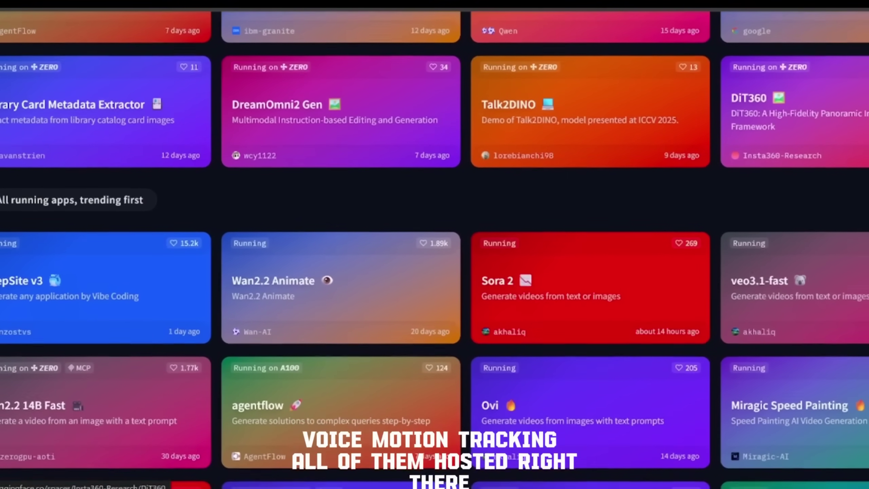
scroll(434, 252, "down", 2)
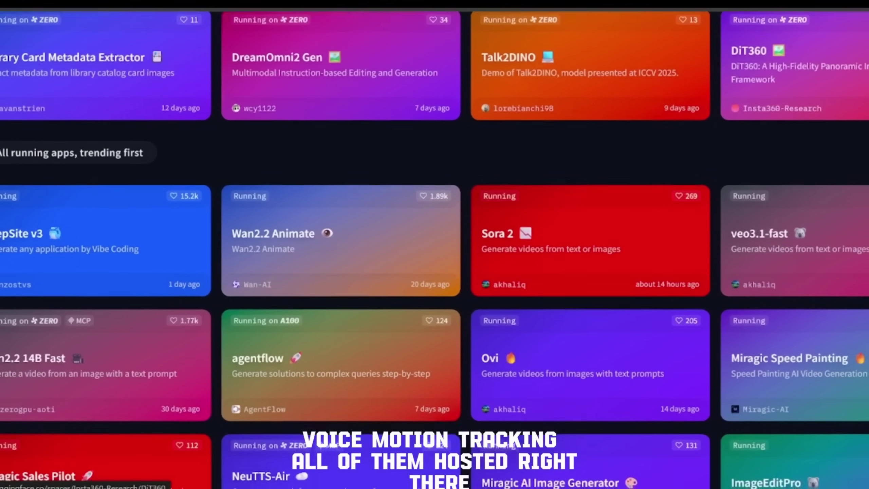
scroll(434, 252, "down", 2)
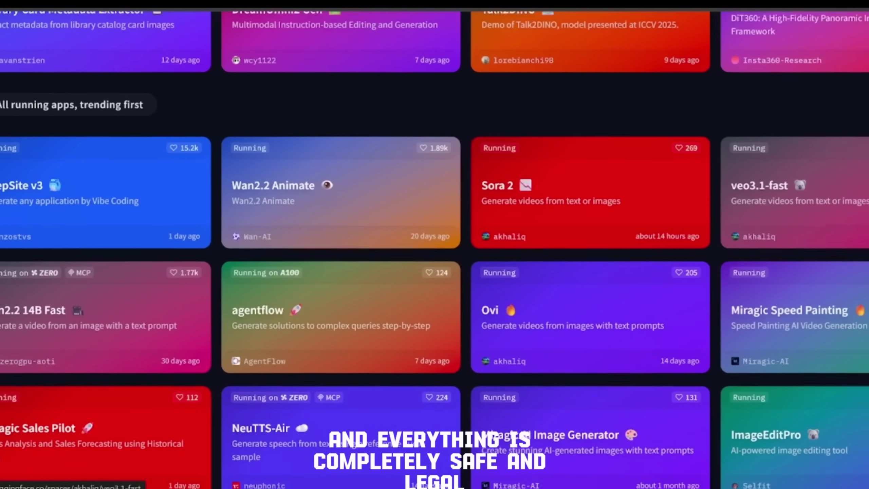
Check the link options for the veo3.1-fast Space, dismiss them, and keep browsing cards
right_click(788, 159)
key("Escape")
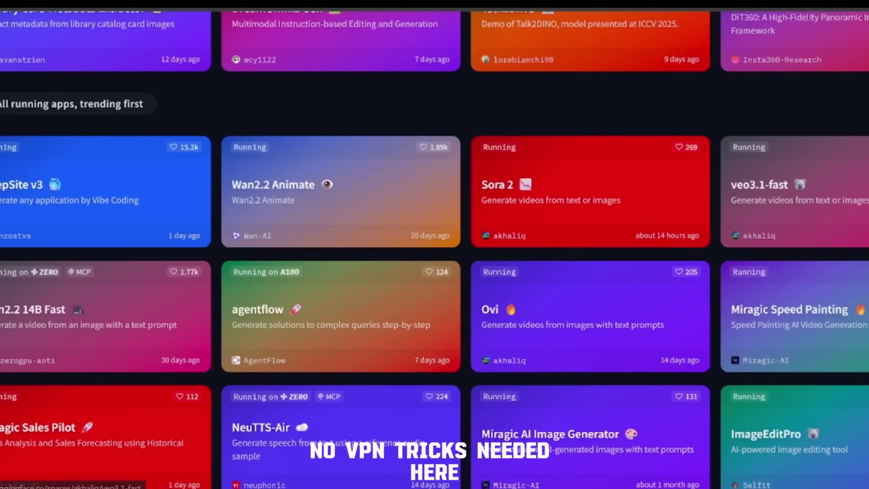
scroll(788, 158, "down", 1)
scroll(787, 158, "down", 1)
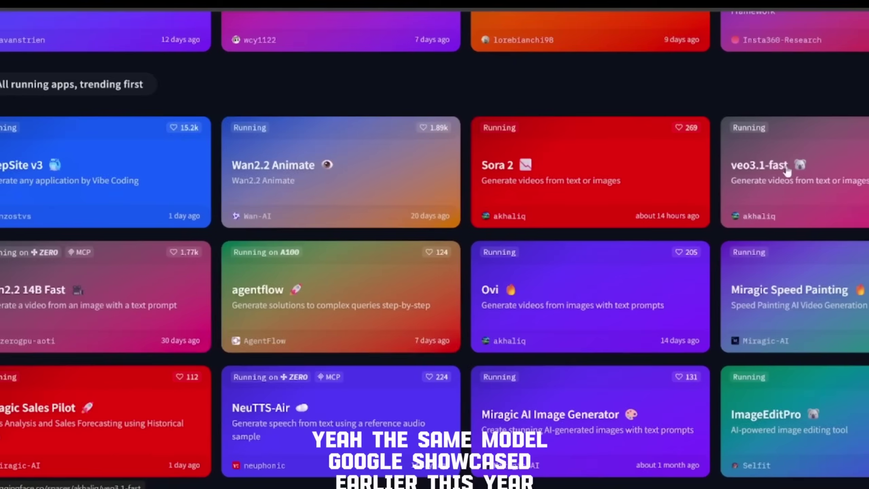
scroll(788, 170, "up", 5)
scroll(765, 183, "right", 5)
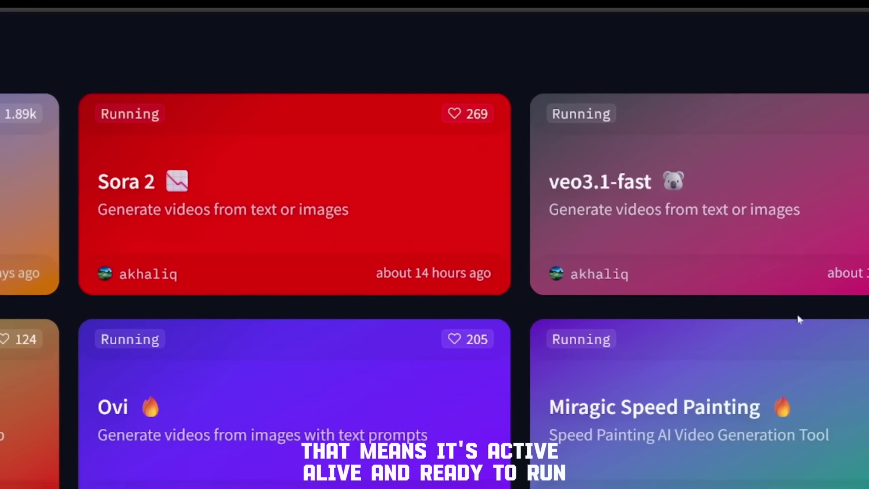
scroll(269, 238, "down", 3)
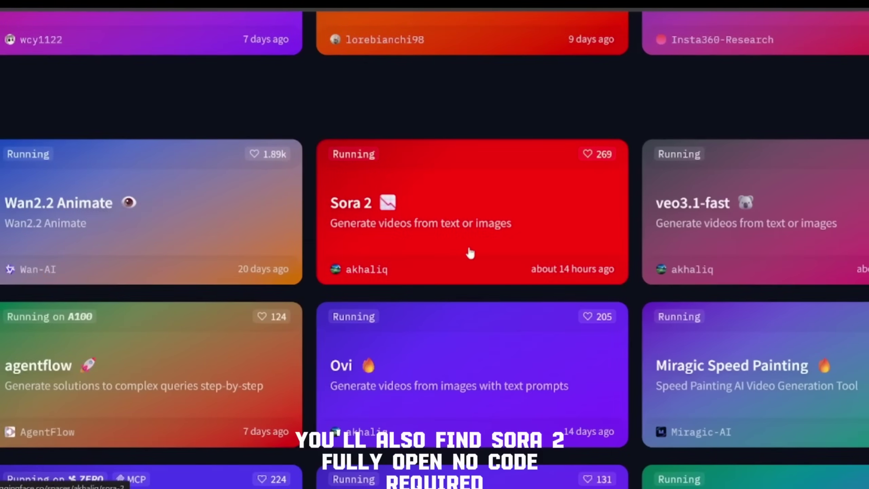
scroll(478, 256, "down", 2)
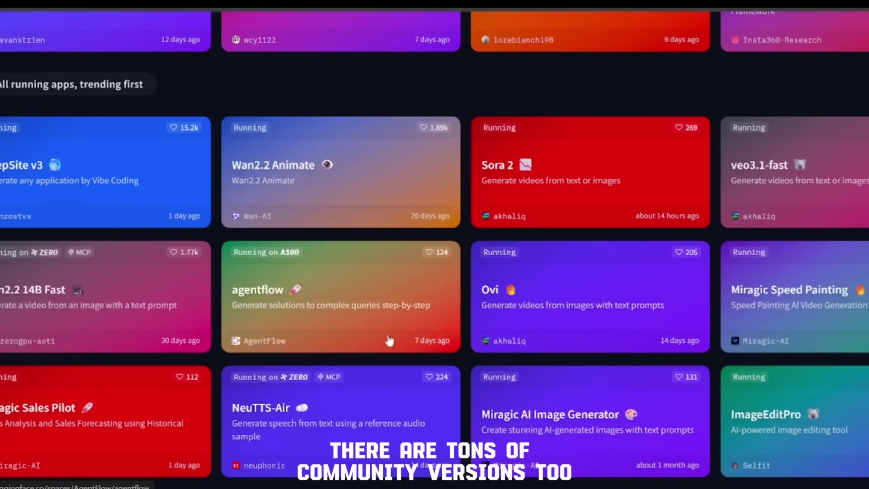
scroll(388, 308, "down", 5)
scroll(388, 340, "down", 5)
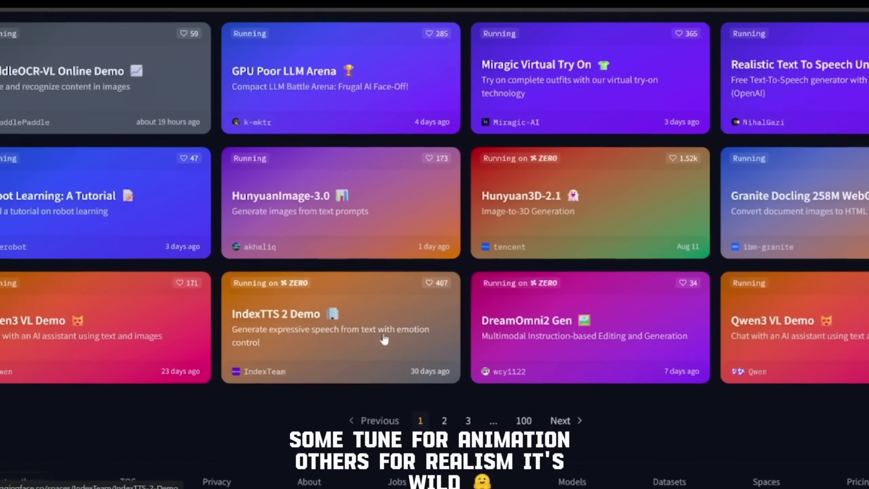
scroll(264, 158, "up", 5)
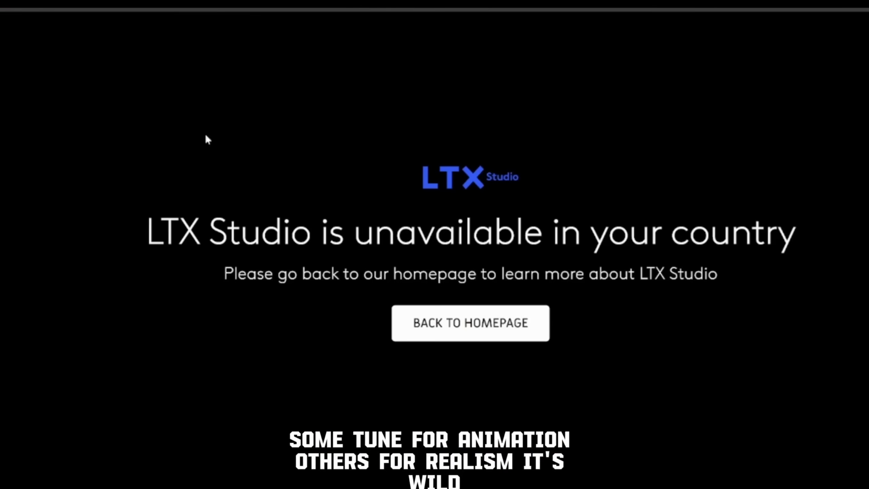
left_click_drag(147, 231, 314, 233)
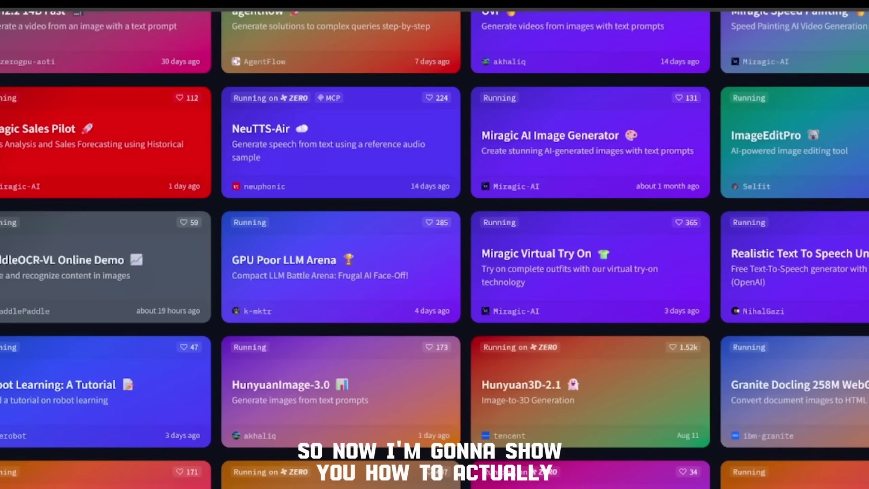
scroll(188, 155, "up", 10)
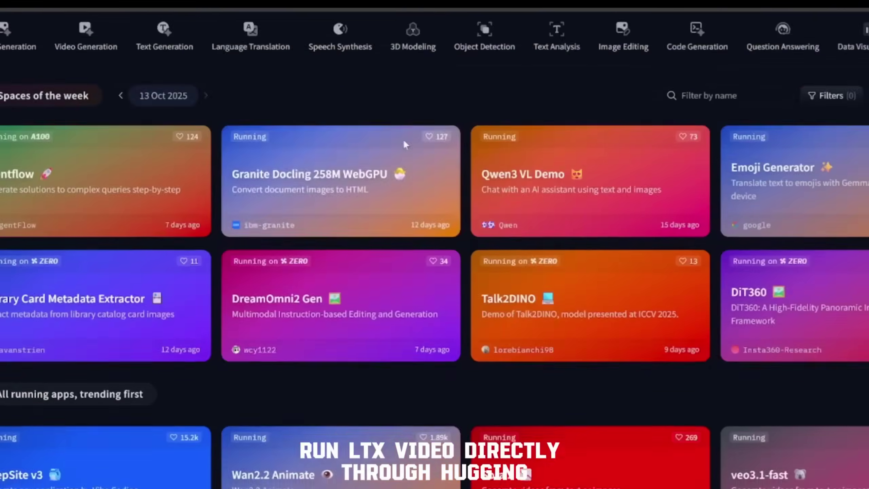
Filter Spaces to Video Generation and open the Ovi [local] audio-video Space
left_click(96, 183)
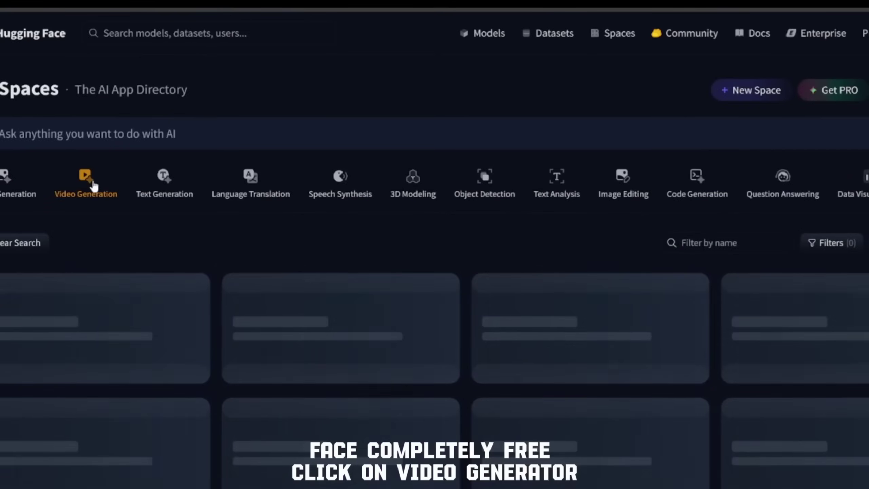
scroll(352, 327, "down", 10)
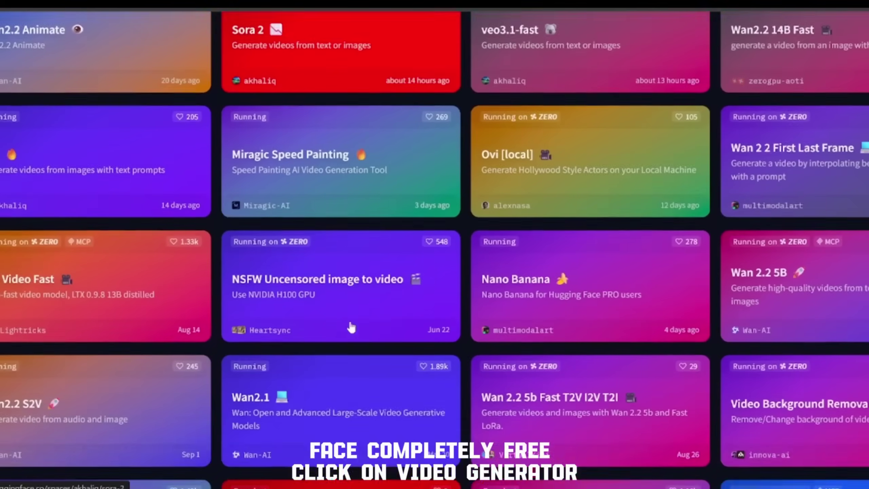
scroll(352, 327, "up", 10)
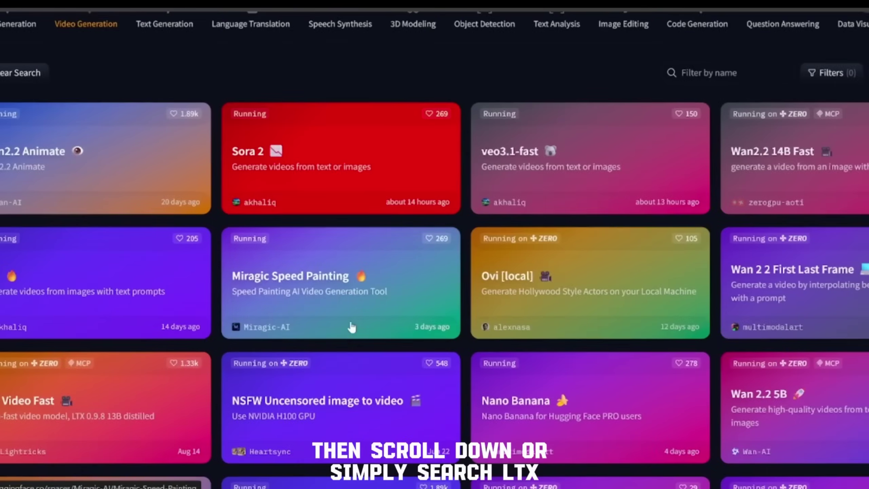
scroll(351, 327, "down", 7)
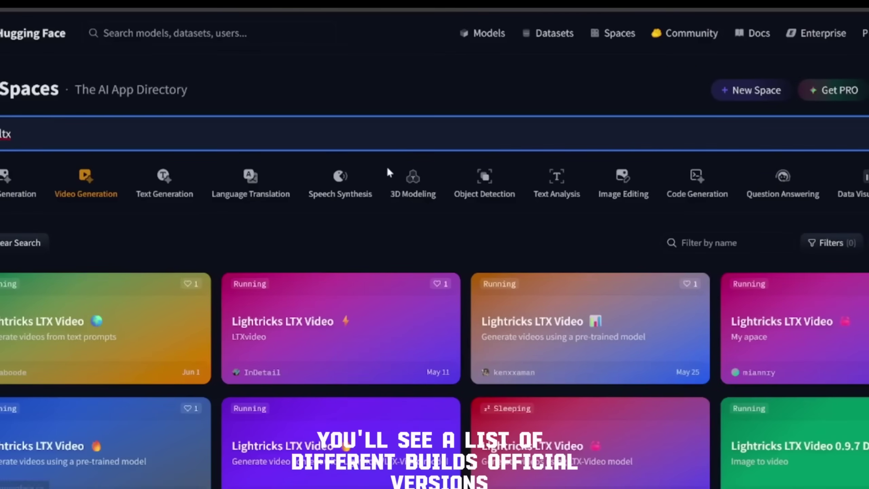
scroll(435, 250, "down", 7)
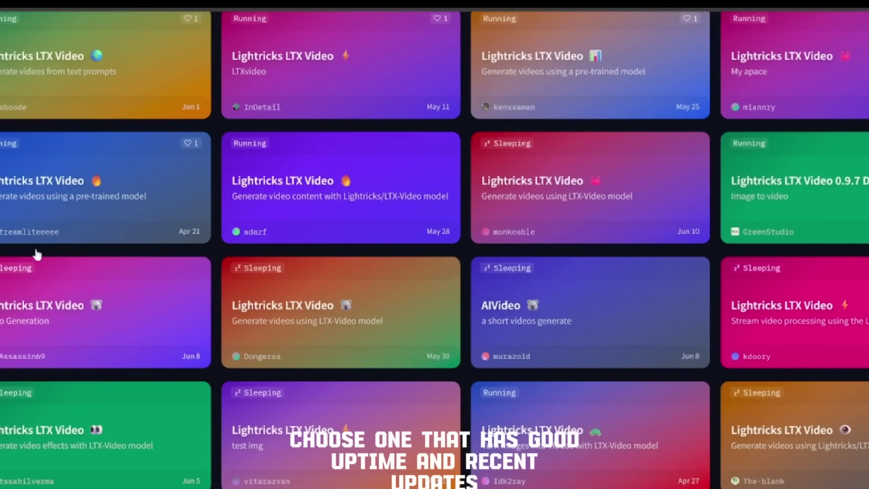
scroll(276, 279, "up", 2)
scroll(275, 279, "up", 3)
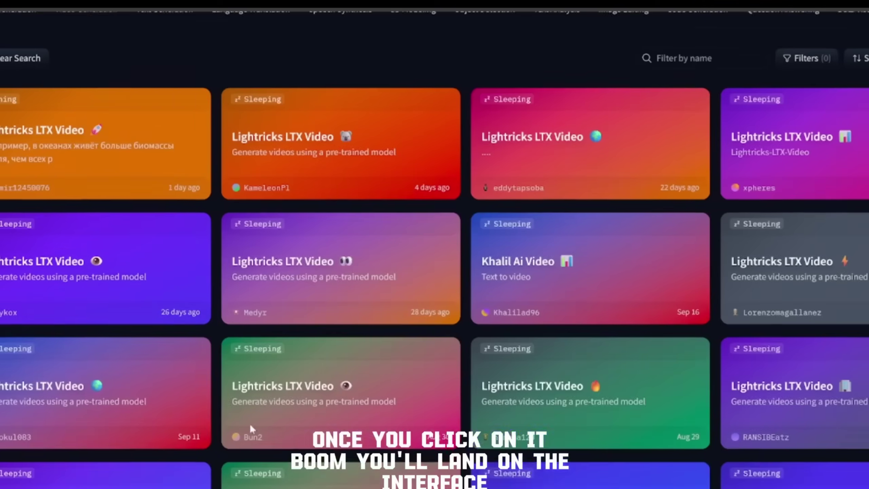
scroll(248, 431, "up", 7)
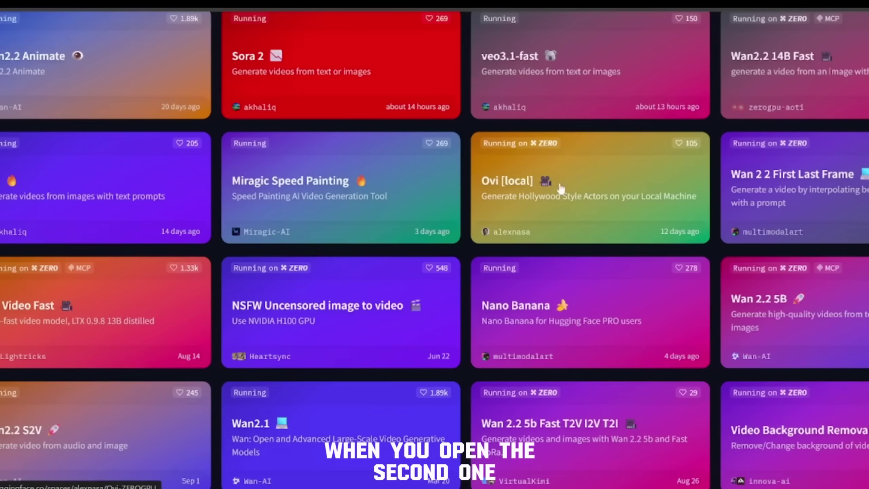
scroll(573, 280, "up", 3)
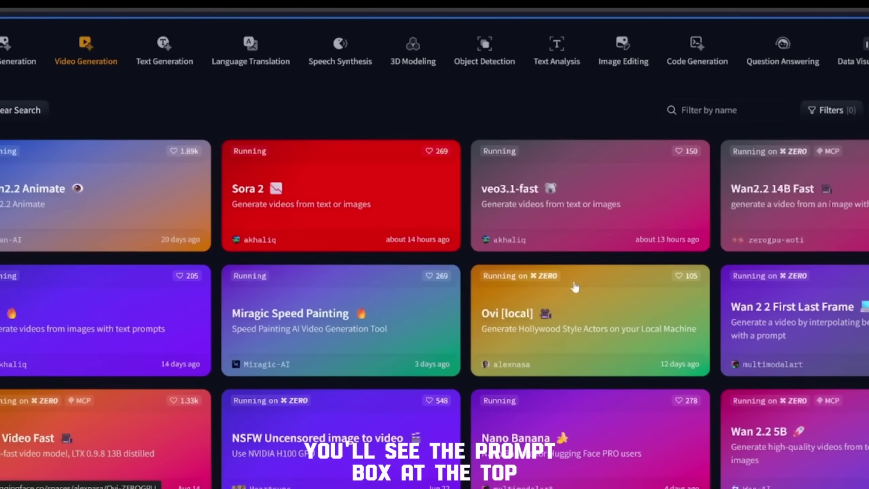
left_click(582, 304)
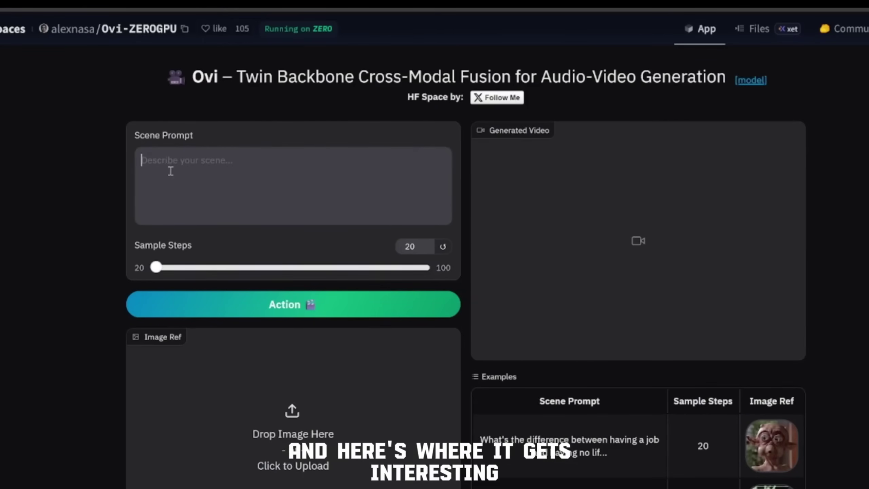
scroll(151, 407, "down", 10)
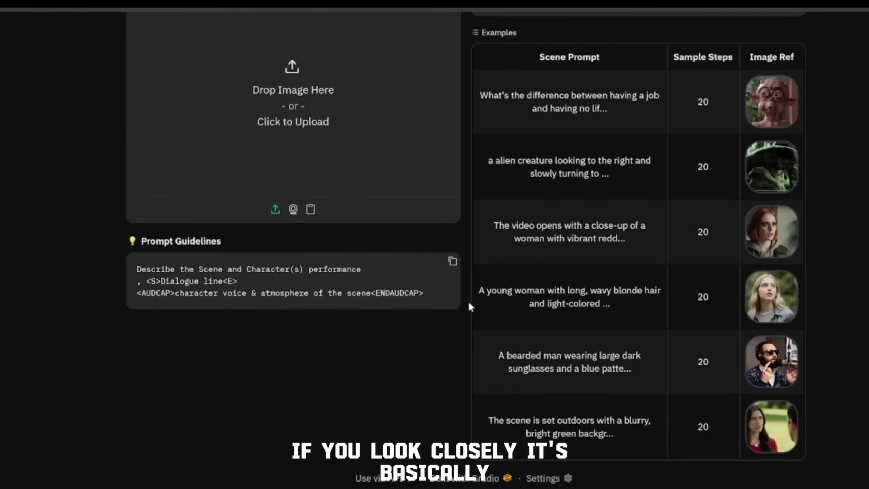
scroll(441, 328, "up", 7)
scroll(441, 328, "up", 3)
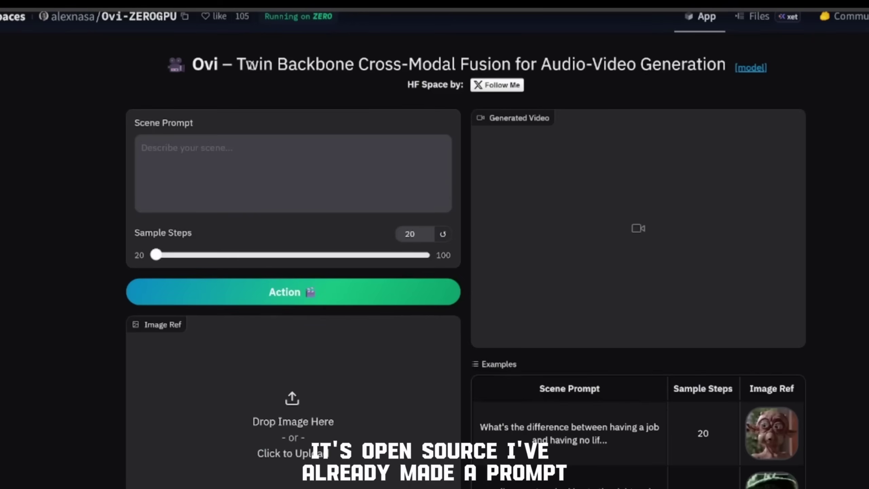
left_click_drag(198, 68, 717, 69)
left_click(222, 142)
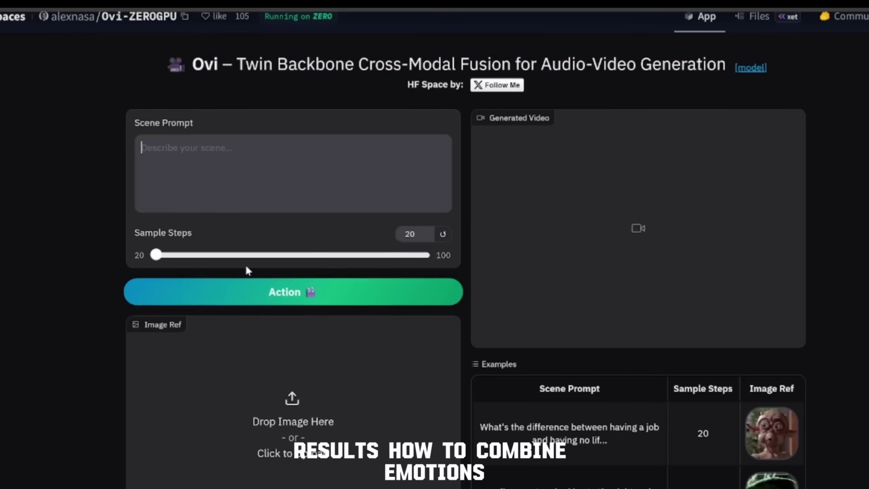
Raise the Ovi Sample Steps slider to 100, then set it back to 20
mouse_move(156, 254)
left_mouse_down()
mouse_move(418, 256)
mouse_move(431, 266)
left_mouse_up()
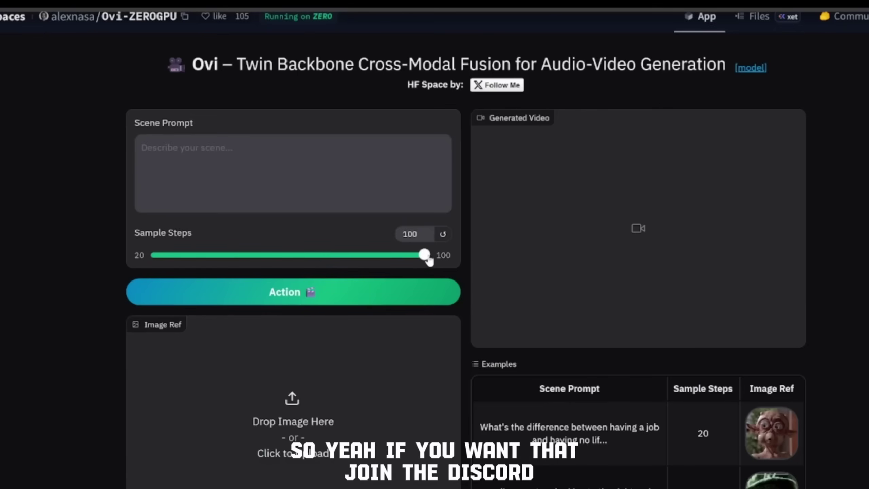
left_click_drag(414, 260, 127, 284)
scroll(381, 309, "down", 9)
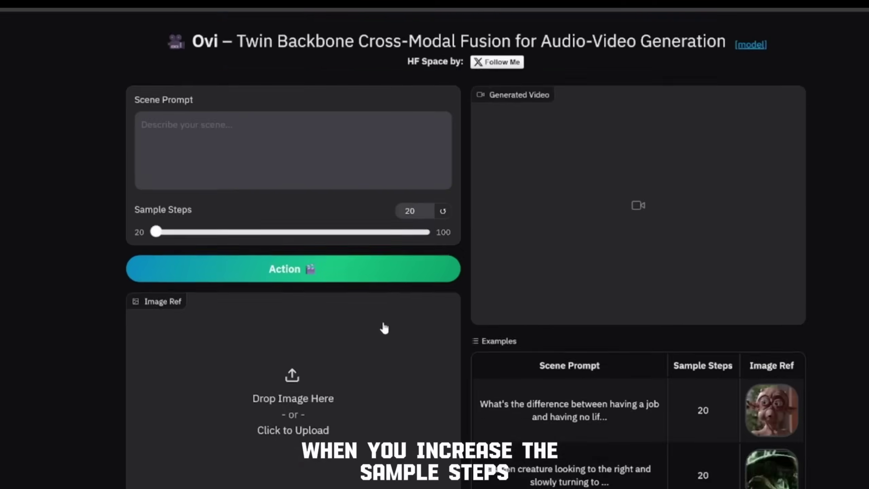
scroll(375, 339, "up", 9)
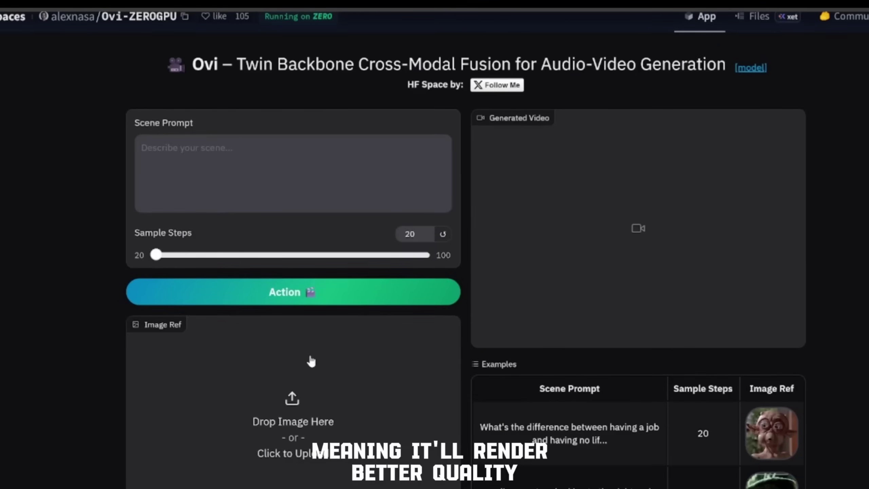
scroll(310, 307, "down", 9)
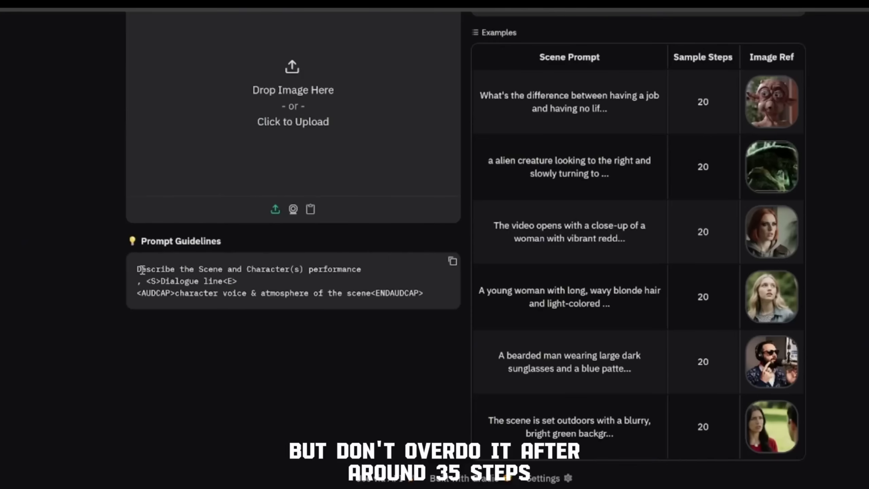
Select the Prompt Guidelines text and return to the top of the Ovi page
left_click_drag(136, 270, 426, 291)
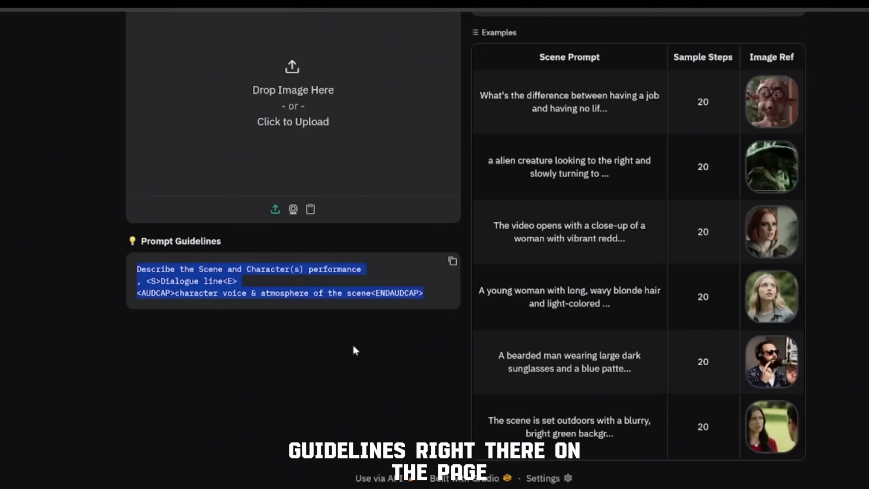
key("Home")
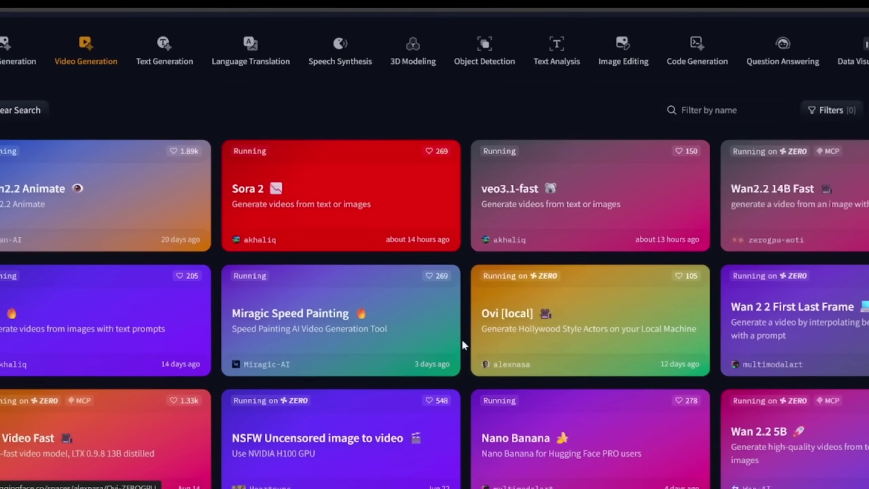
scroll(462, 342, "down", 3)
Open the veo3.1-fast AI Video Generator Space and click into its text prompt
scroll(557, 211, "up", 3)
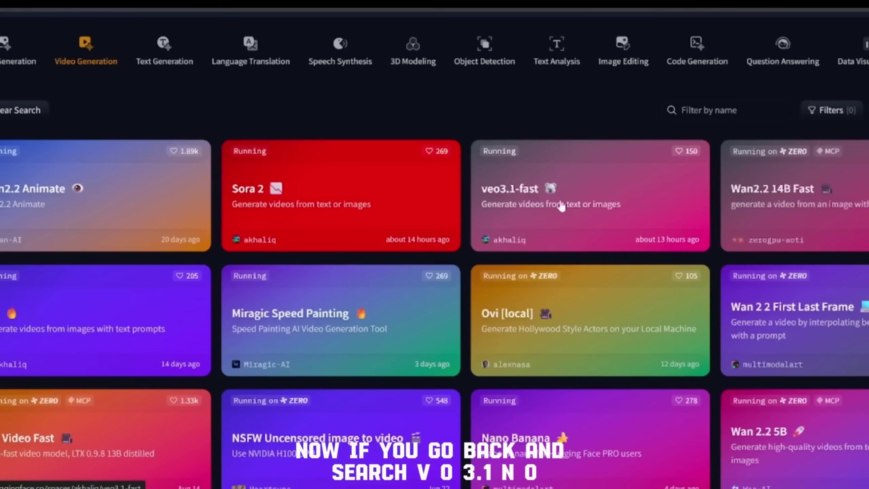
left_click(562, 200)
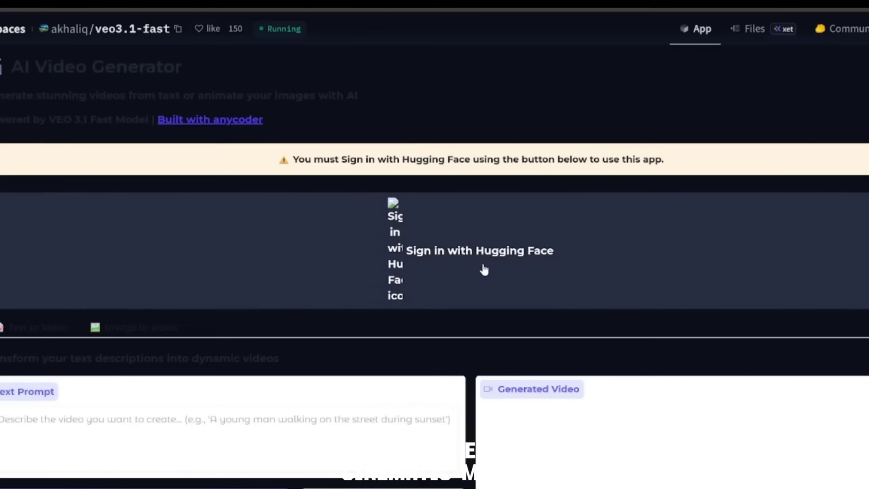
scroll(486, 268, "down", 5)
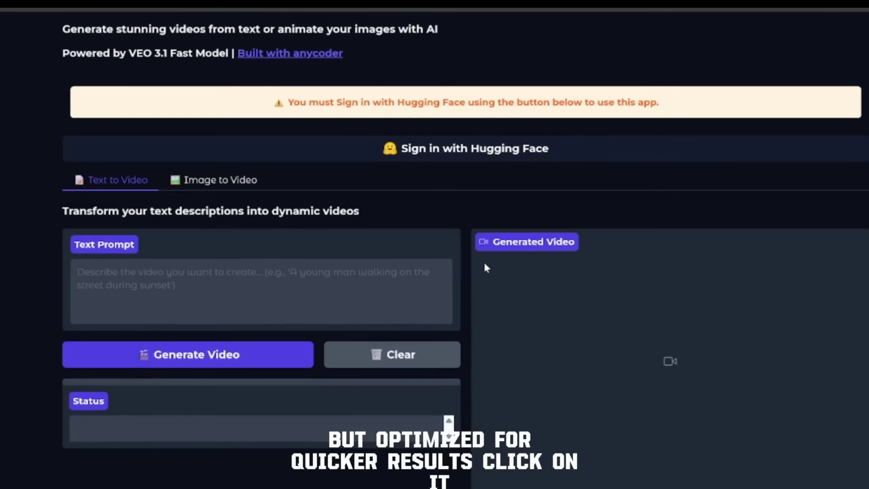
scroll(473, 305, "up", 4)
scroll(221, 362, "down", 4)
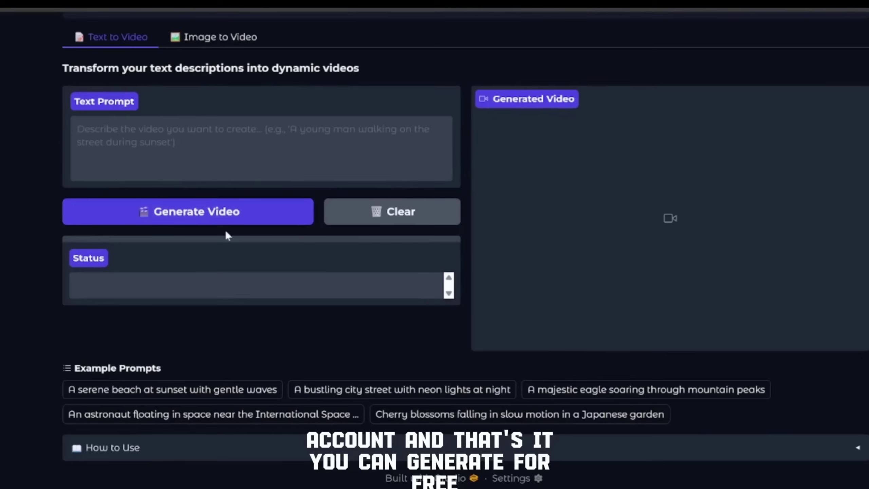
left_click(183, 175)
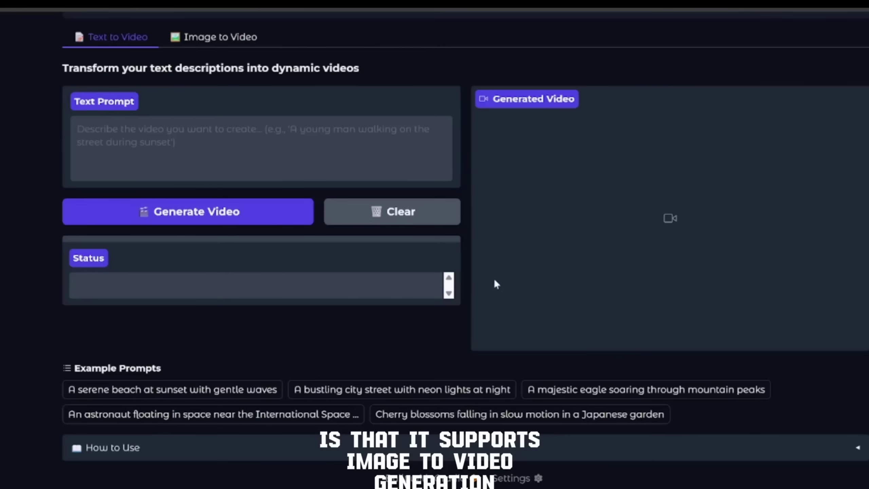
Switch the generator to Image to Video, then to Text to Video mode
scroll(409, 282, "up", 4)
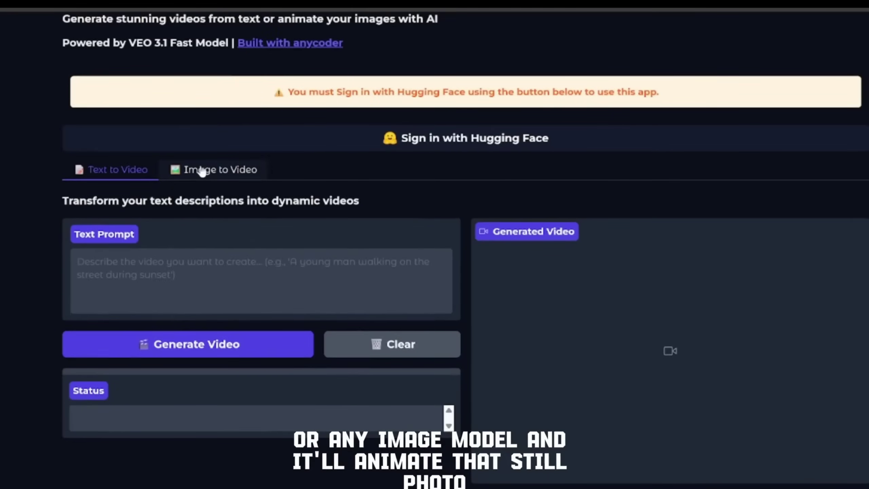
left_click(209, 171)
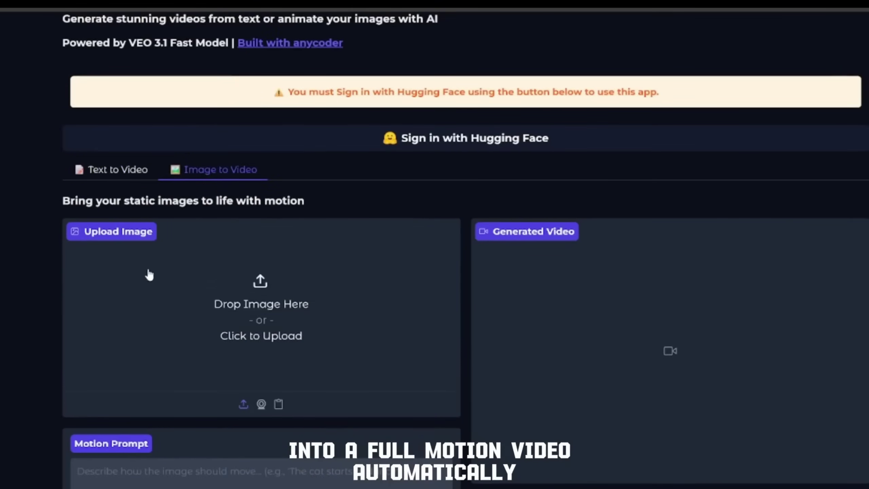
scroll(154, 290, "down", 5)
scroll(171, 239, "up", 7)
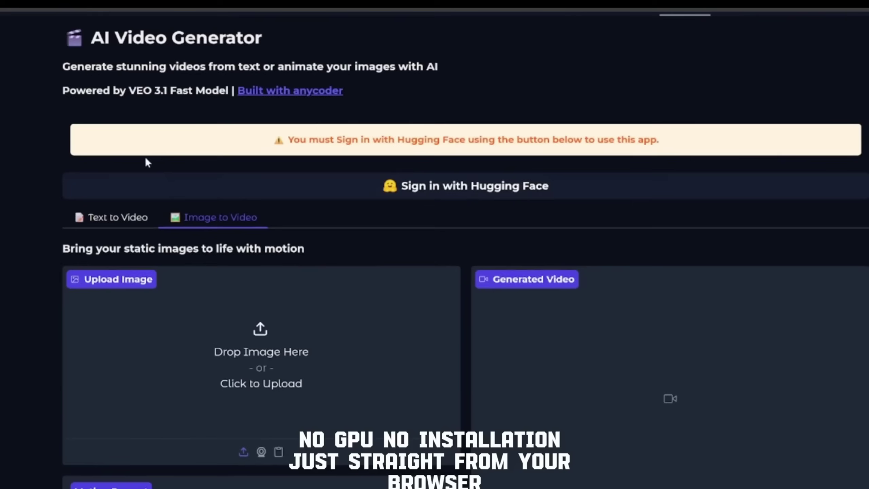
left_click(112, 219)
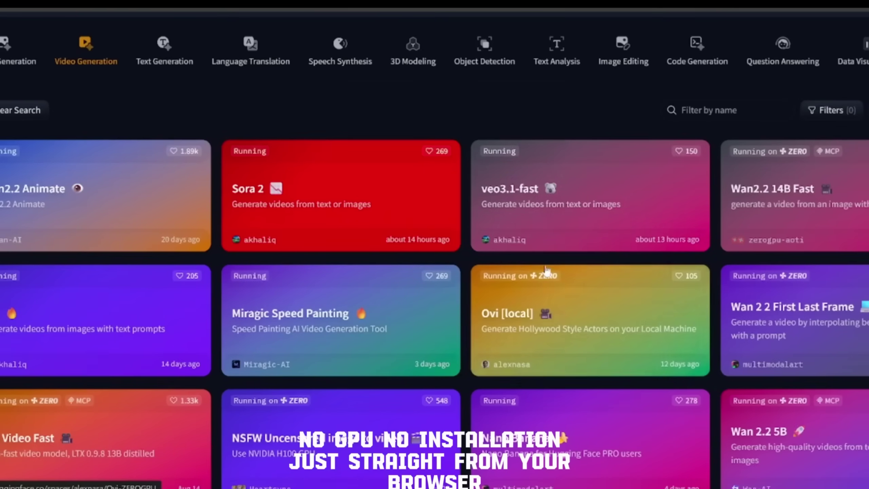
left_click(314, 212)
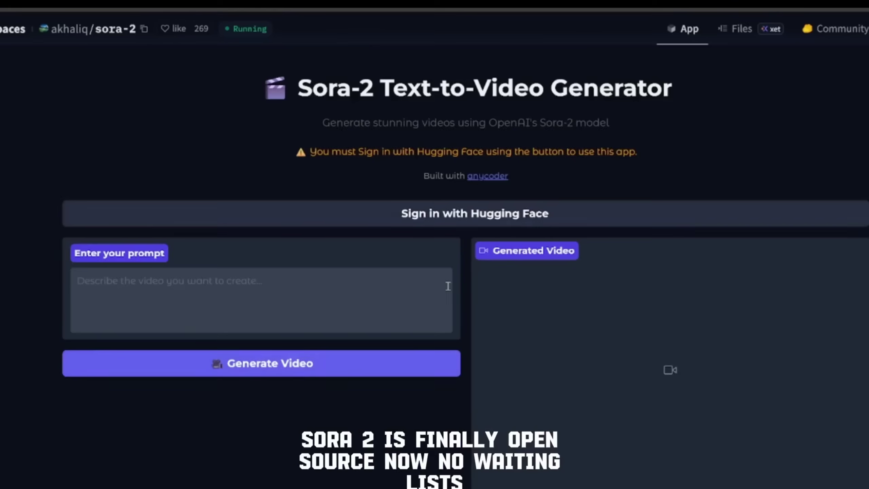
scroll(450, 294, "down", 3)
scroll(450, 294, "down", 10)
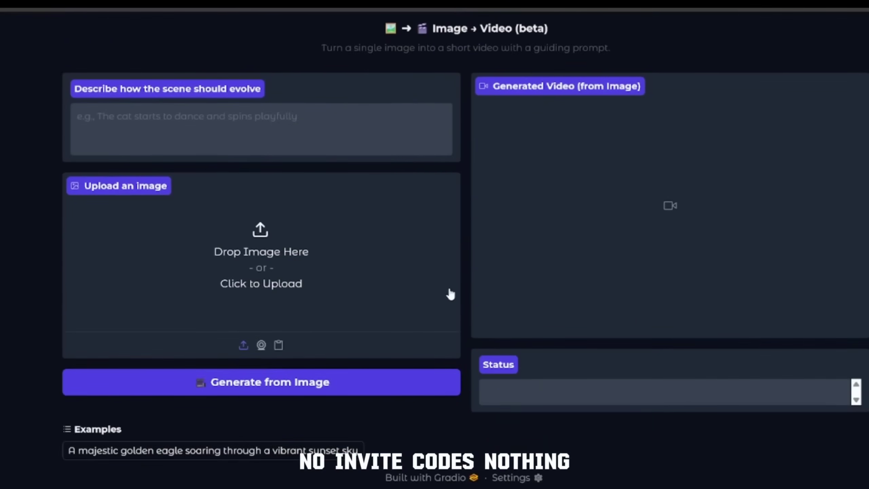
scroll(470, 324, "up", 10)
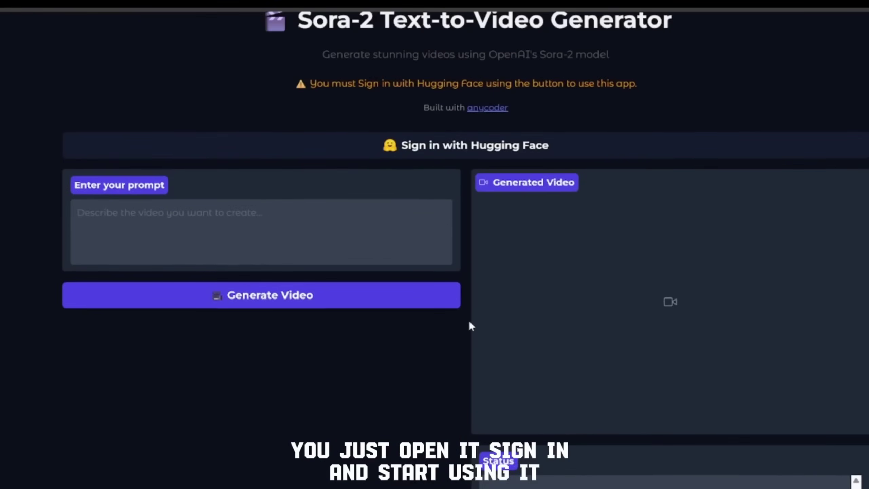
scroll(468, 321, "up", 2)
left_click(311, 301)
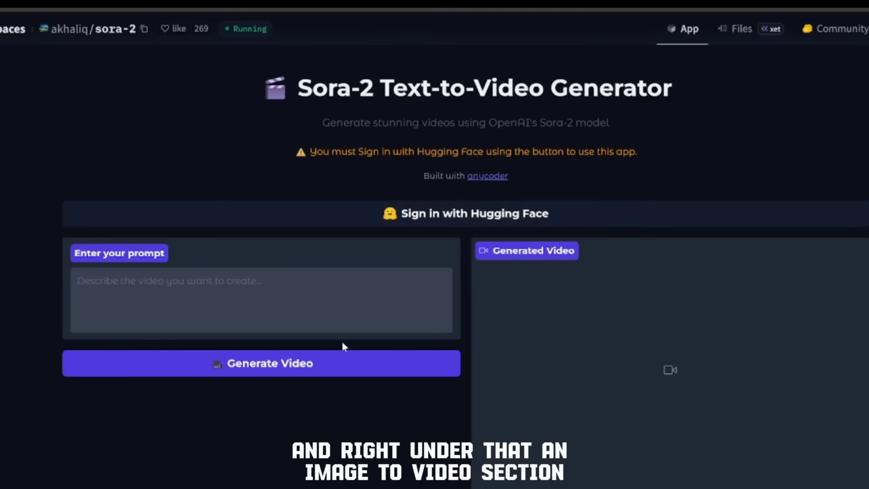
scroll(342, 340, "down", 6)
scroll(363, 325, "down", 5)
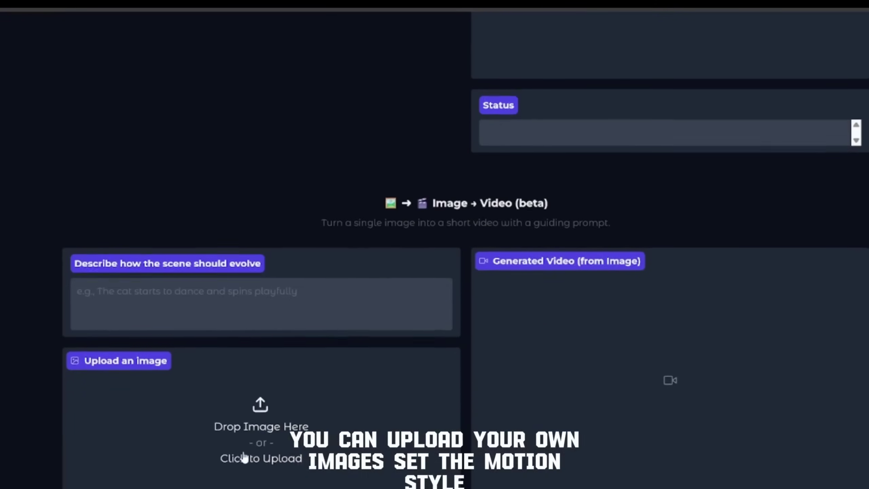
scroll(415, 330, "up", 12)
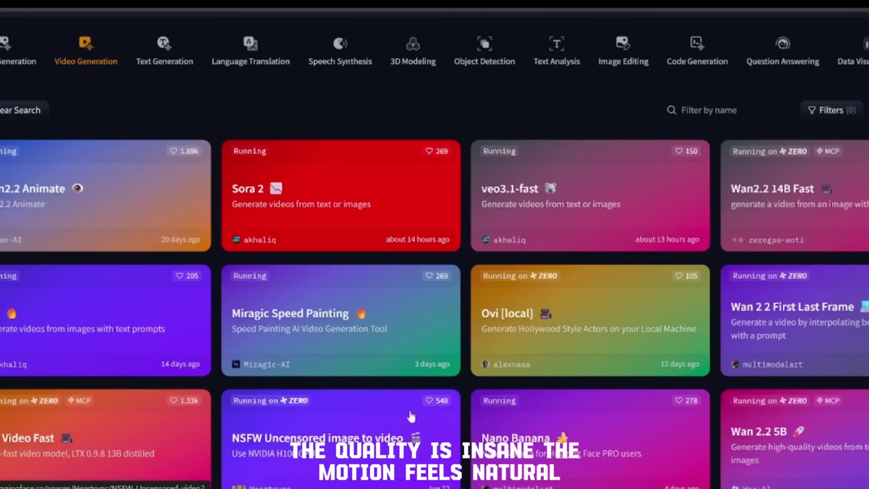
scroll(411, 416, "down", 10)
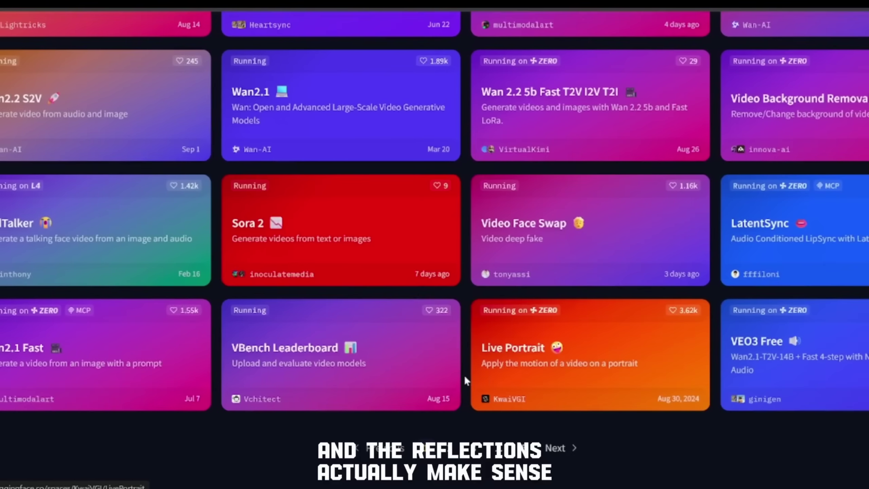
Scroll up and down through the Video Generation Spaces grid
scroll(464, 371, "up", 8)
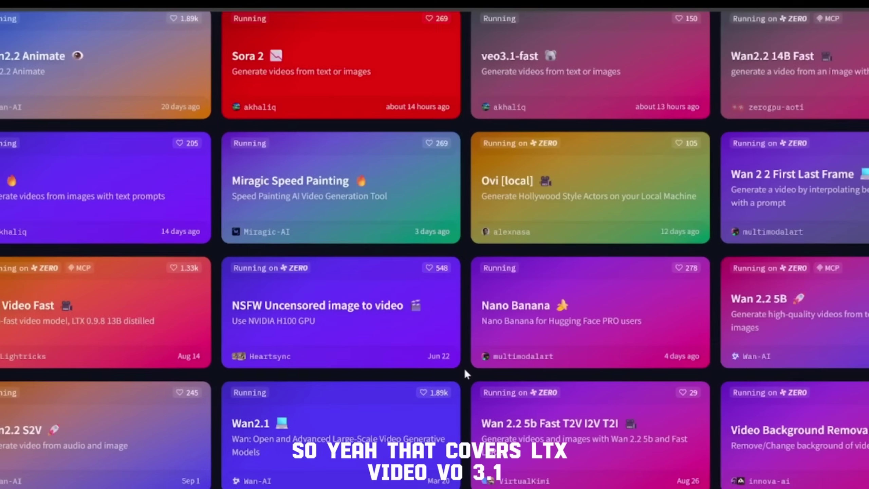
scroll(464, 368, "up", 5)
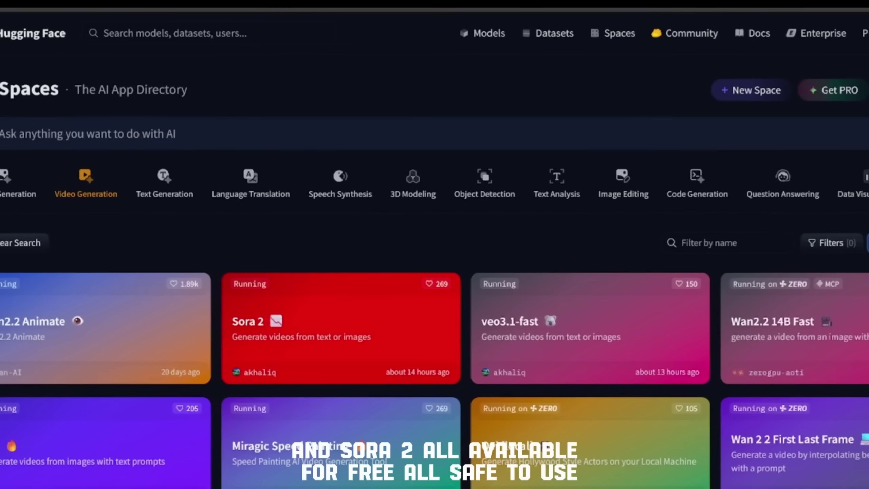
scroll(435, 250, "down", 2)
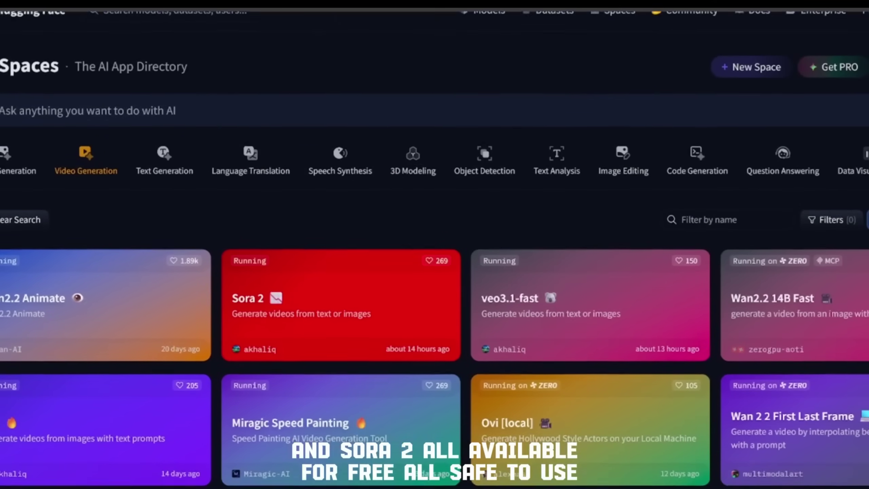
scroll(434, 250, "down", 2)
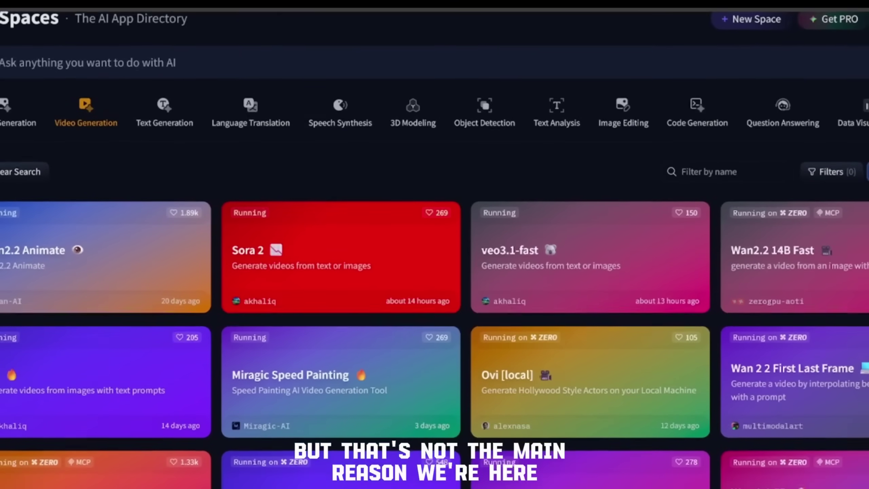
scroll(434, 250, "down", 2)
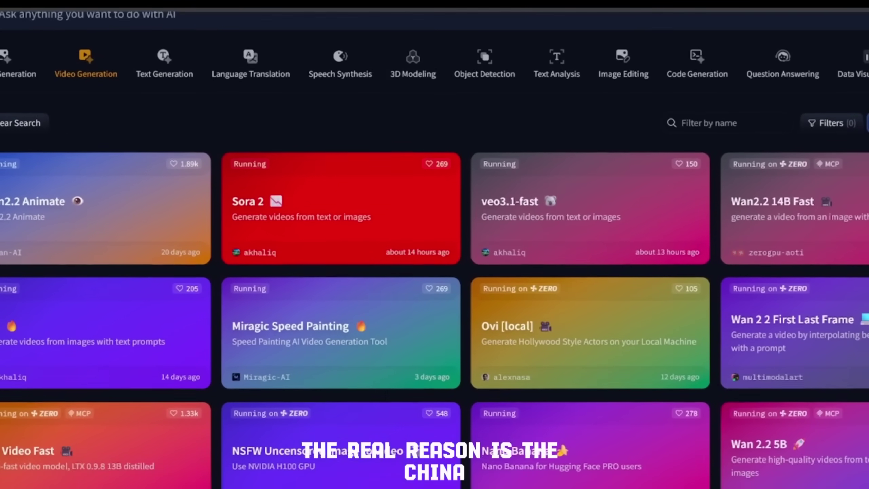
scroll(435, 249, "down", 2)
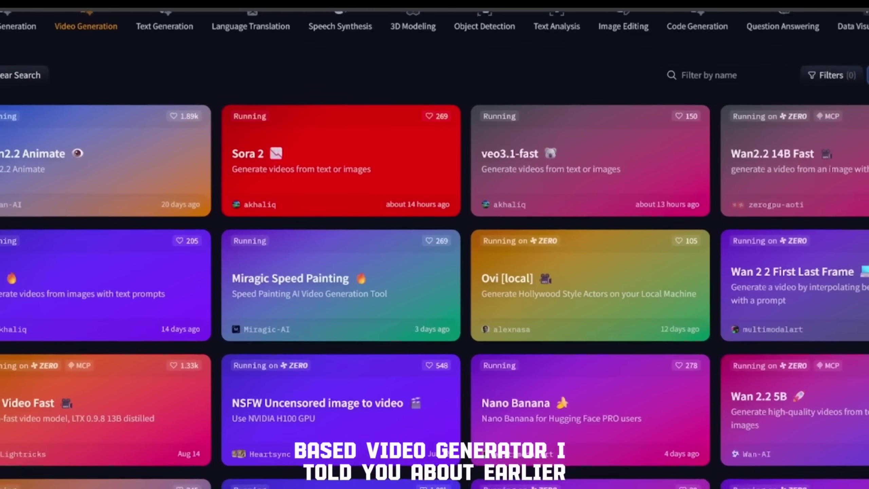
scroll(434, 250, "down", 2)
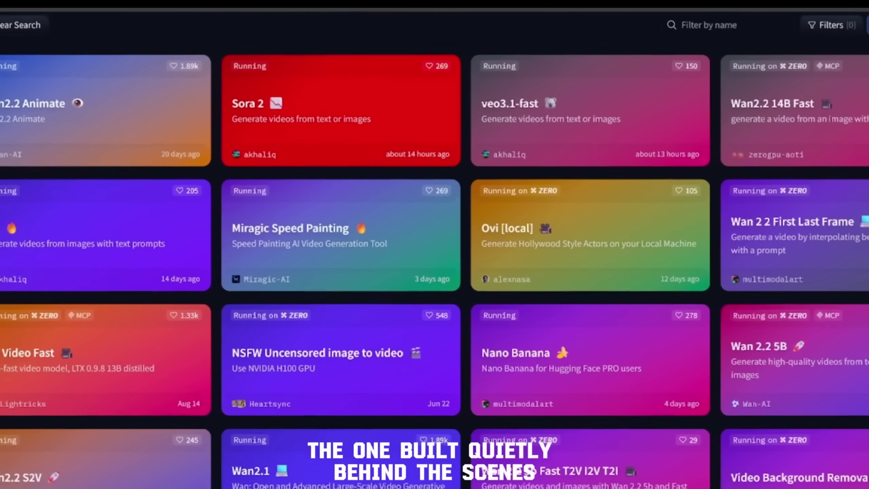
scroll(434, 250, "down", 2)
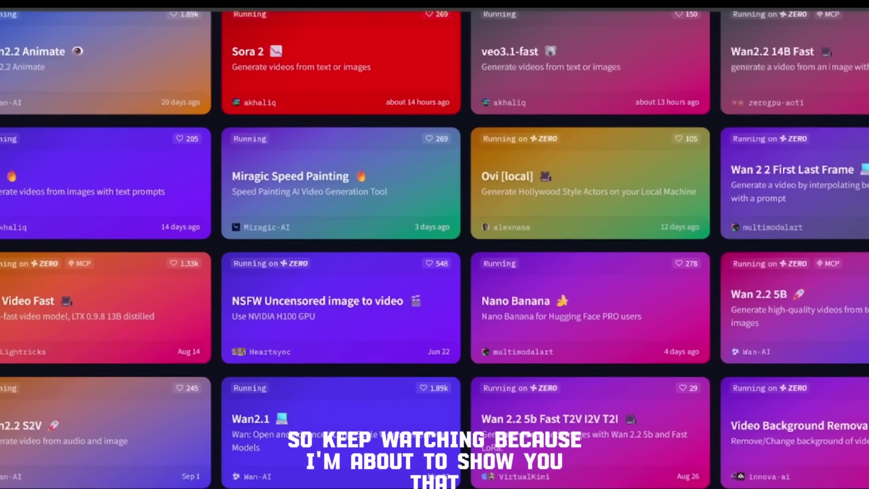
scroll(434, 250, "down", 2)
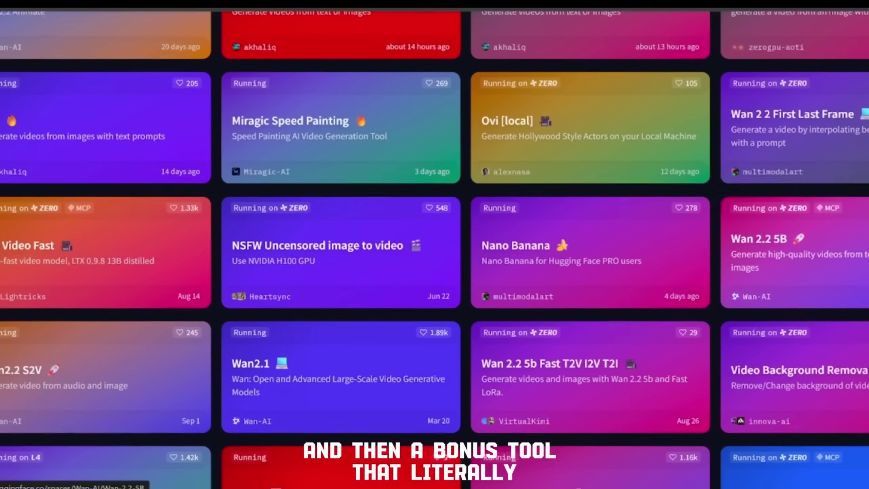
scroll(435, 250, "down", 2)
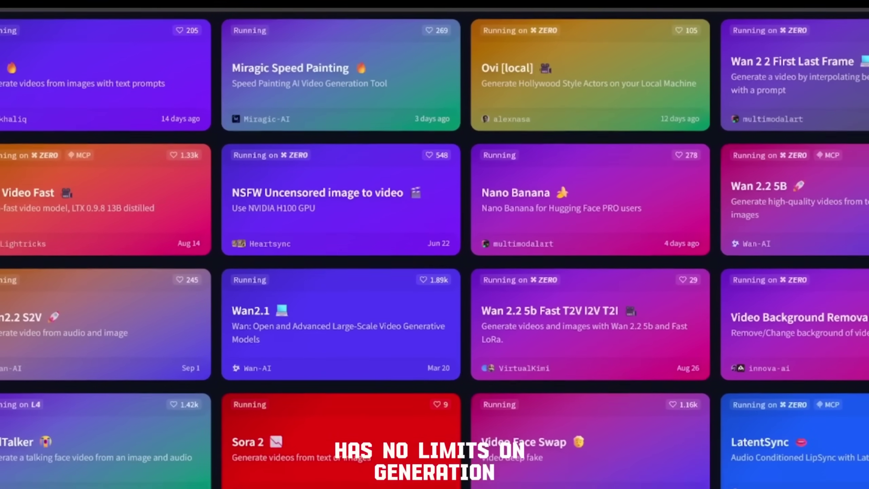
scroll(435, 250, "down", 2)
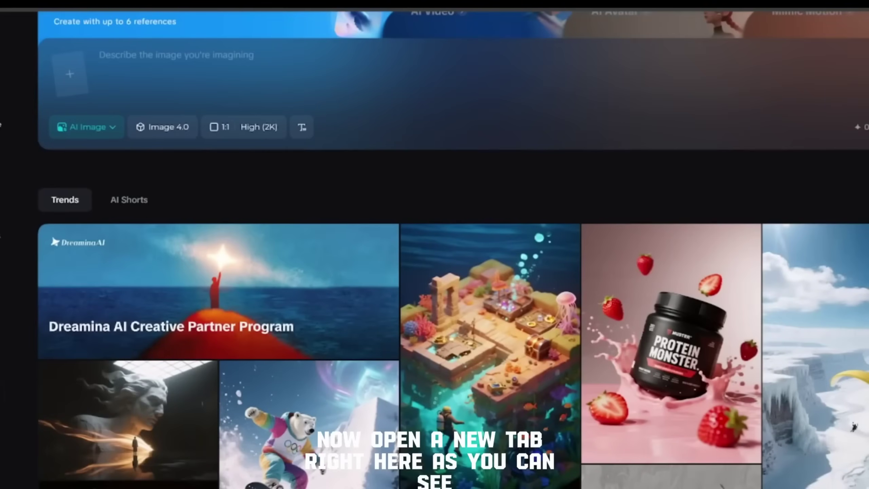
Show Dreamina's Create menu listing AI Image, AI Video, AI Avatar and Mimic Motion
scroll(453, 250, "down", 2)
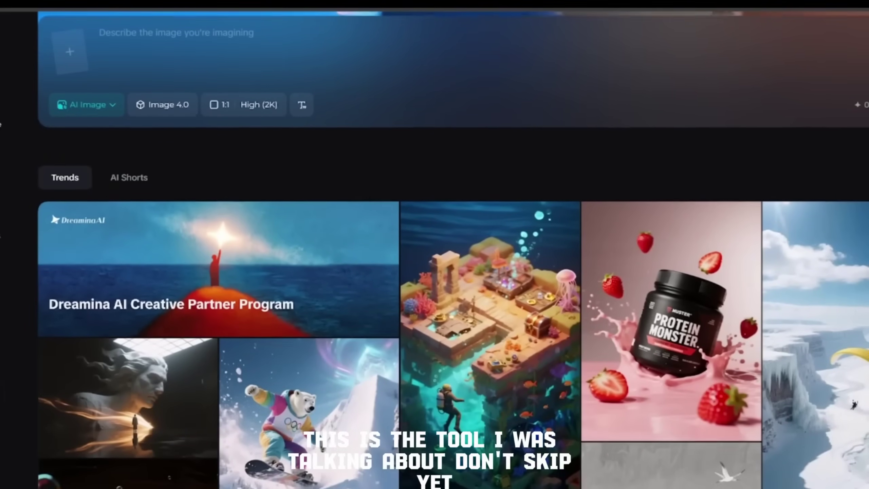
scroll(453, 250, "down", 2)
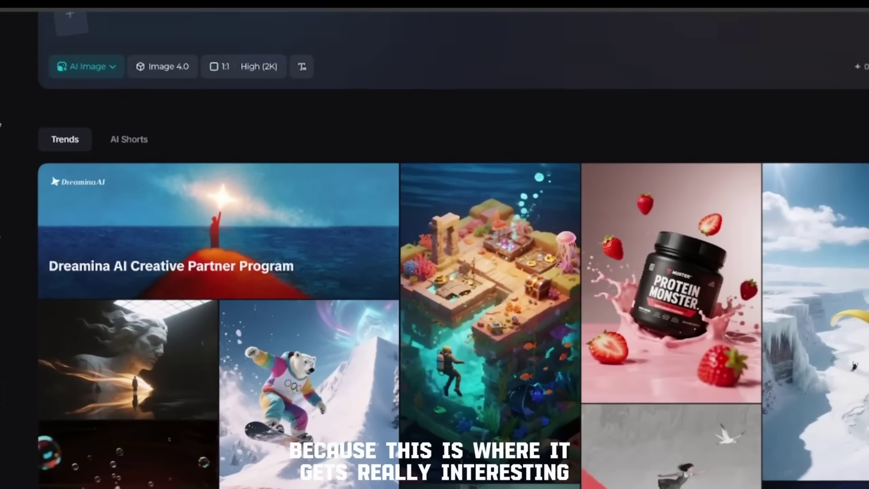
scroll(453, 250, "down", 2)
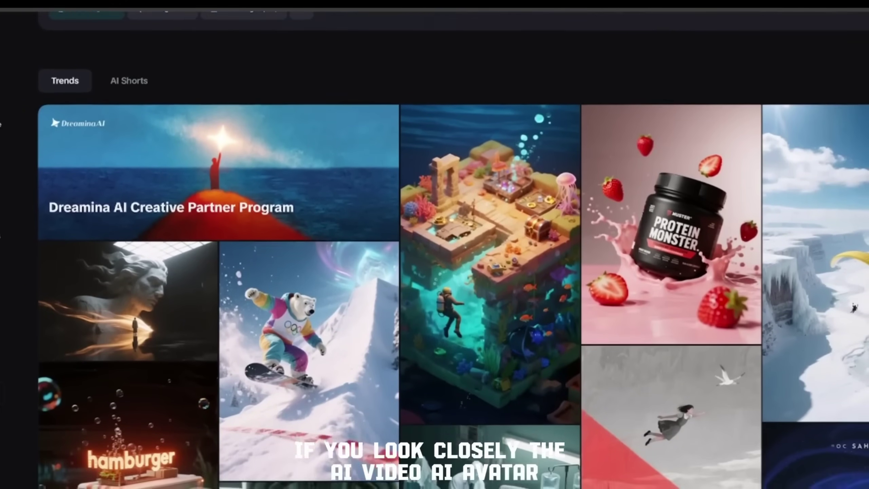
left_click(87, 17)
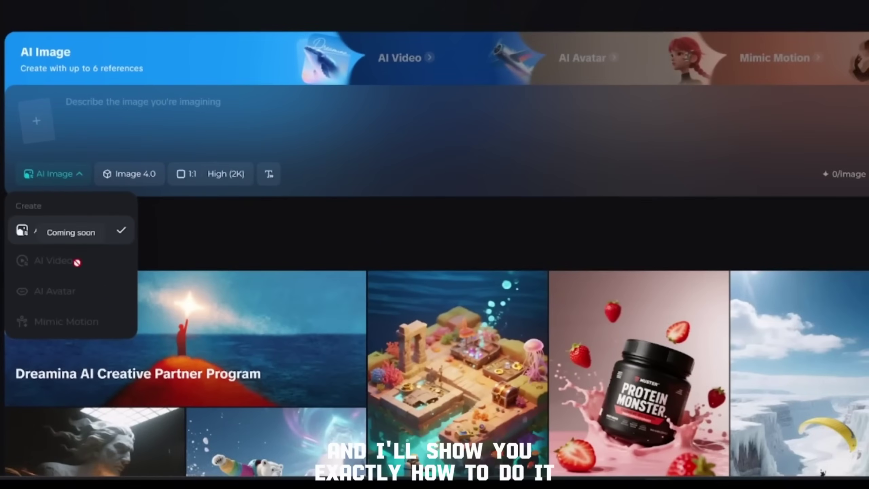
Close the creation type list and bring up Dreamina's image model list
left_click(89, 167)
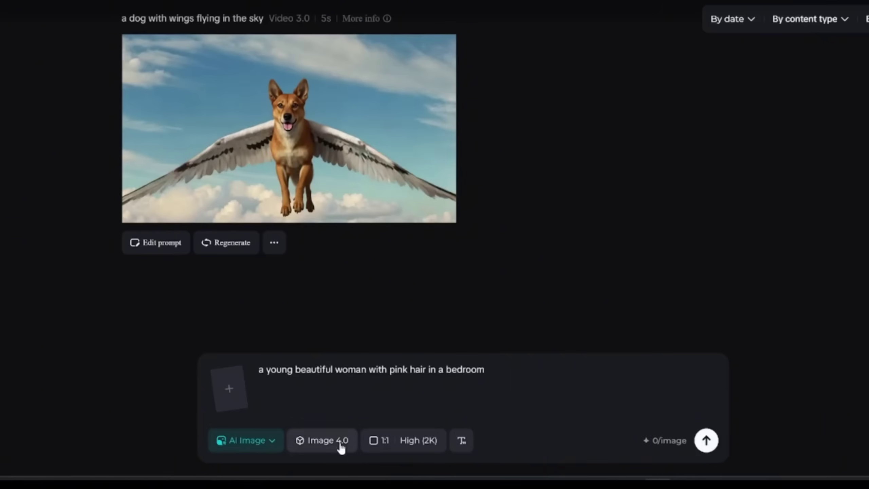
left_click(341, 442)
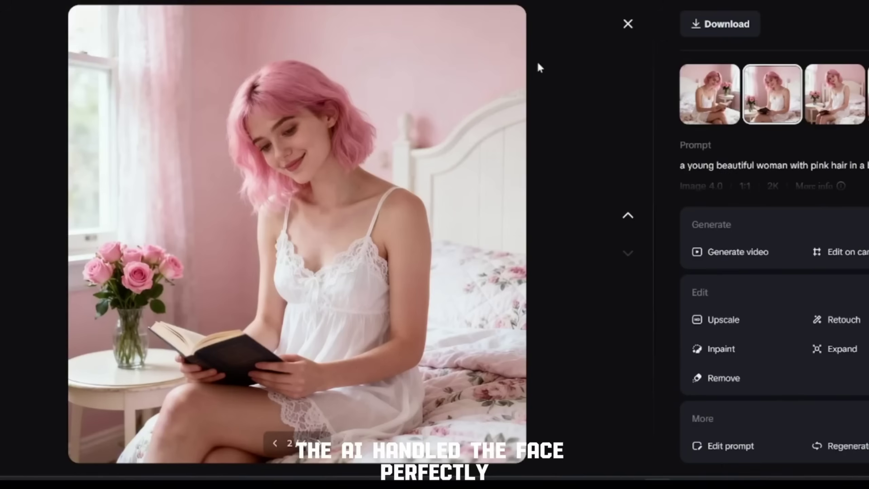
Inpaint the vase of roses with the prompt 'turn this to a jug', then close the viewer
left_click(733, 356)
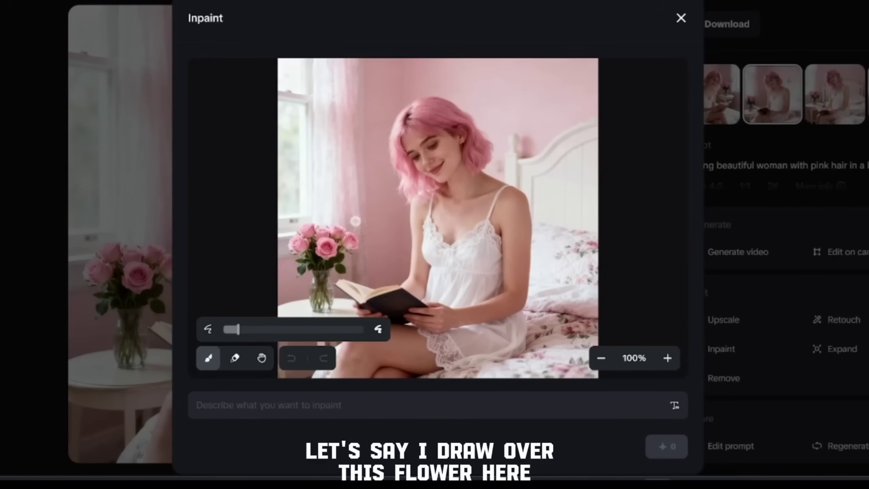
left_click_drag(339, 216, 322, 297)
left_click(364, 407)
type("turn th")
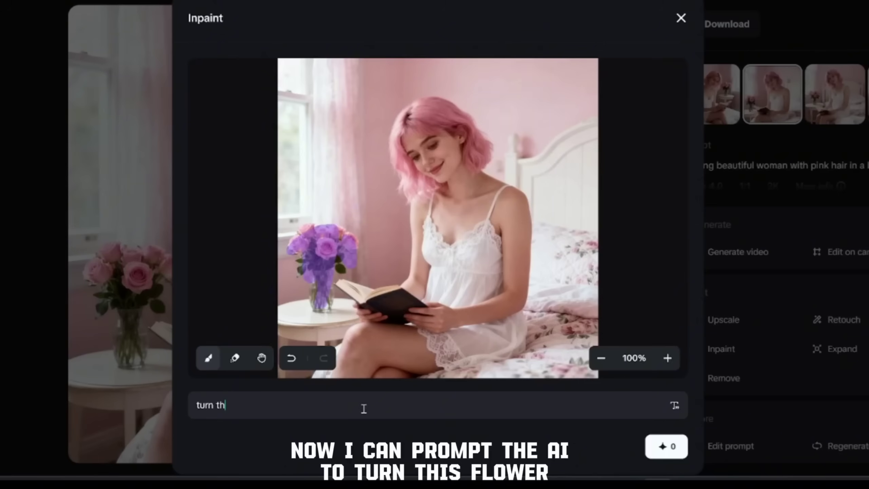
type("is ")
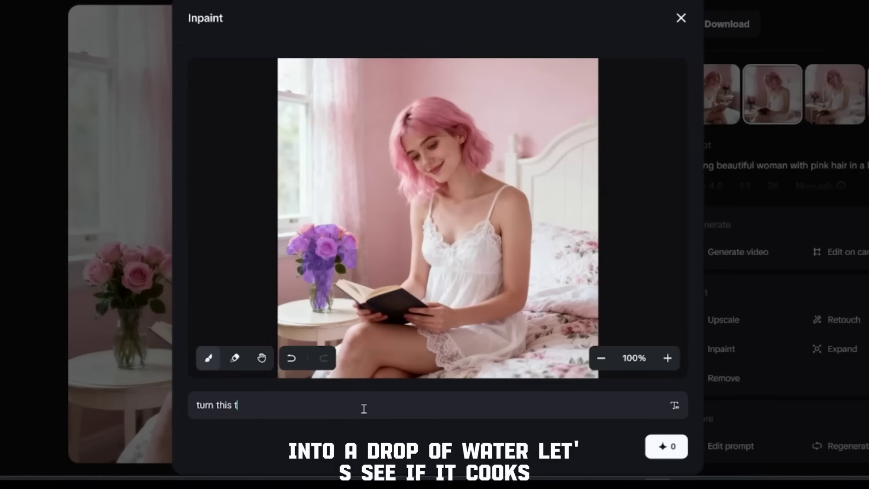
type("to a jug")
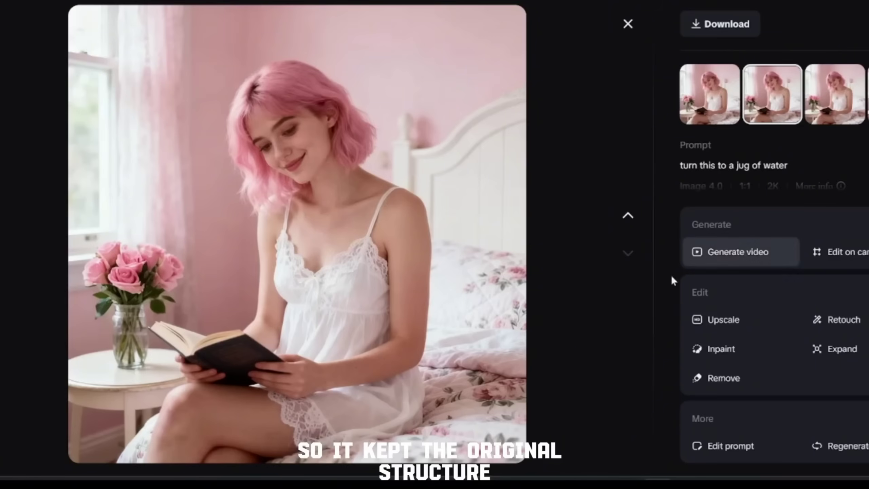
left_click(628, 24)
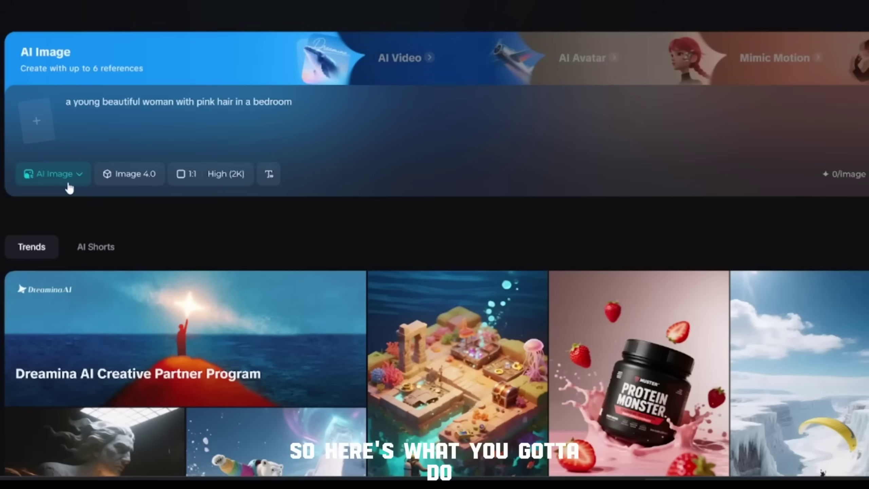
Change Dreamina's creation mode dropdown from AI Image to AI Video
left_click(68, 184)
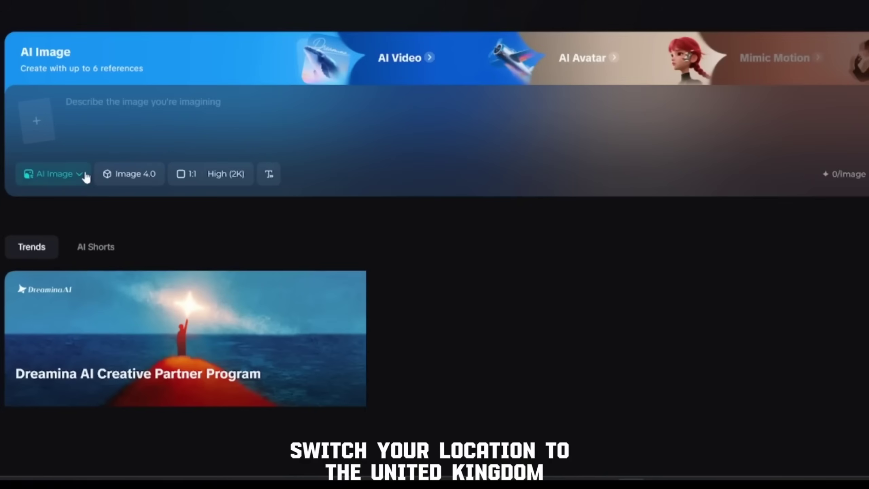
left_click(85, 176)
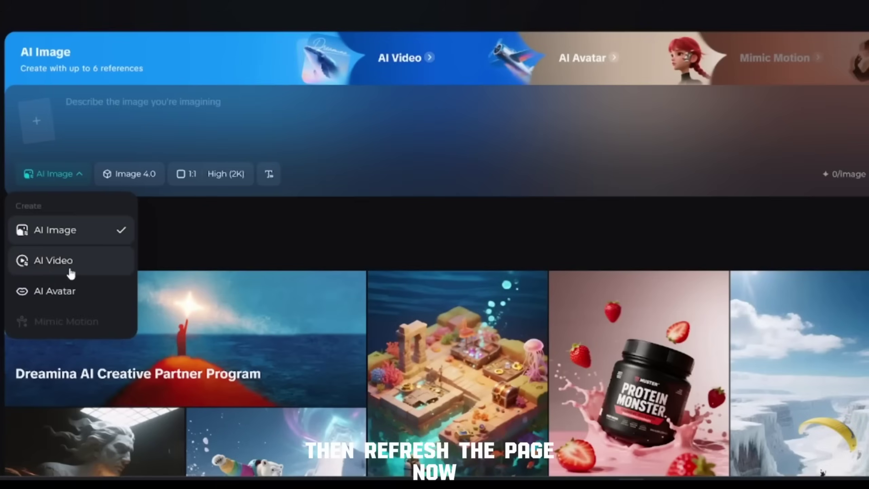
left_click(71, 269)
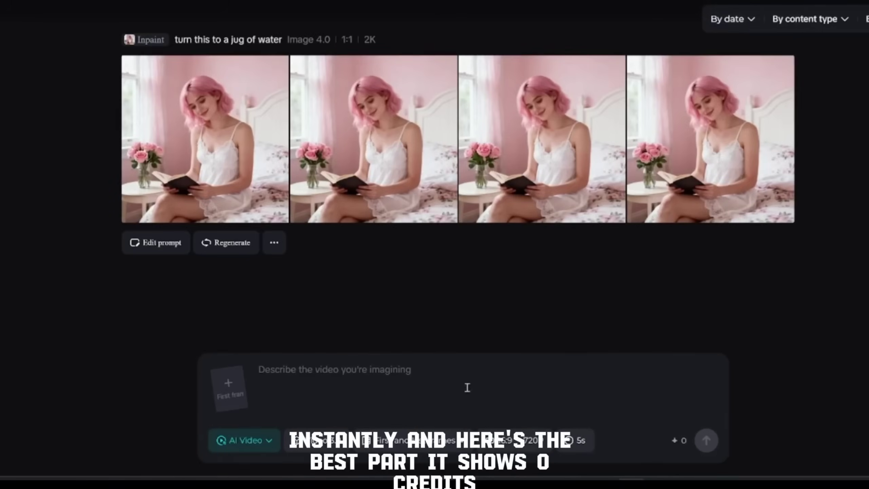
Change the Dreamina video duration from 5s to 10s
left_click(290, 375)
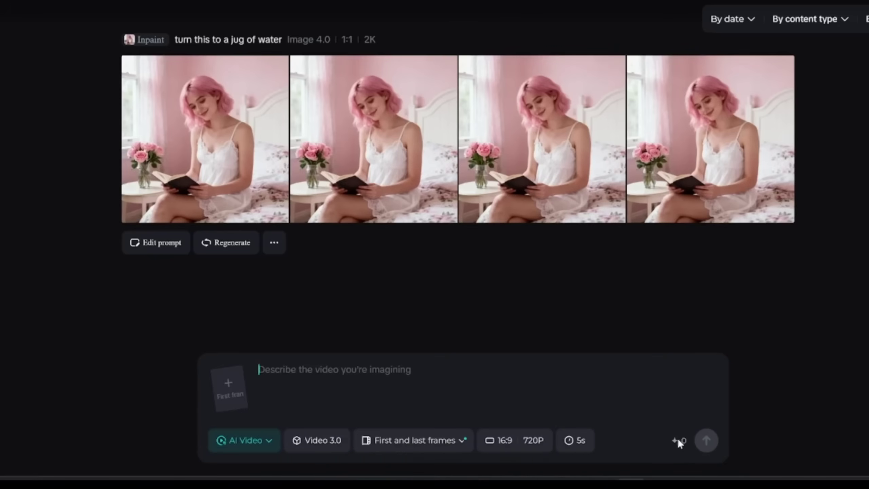
left_click(579, 445)
left_click(578, 406)
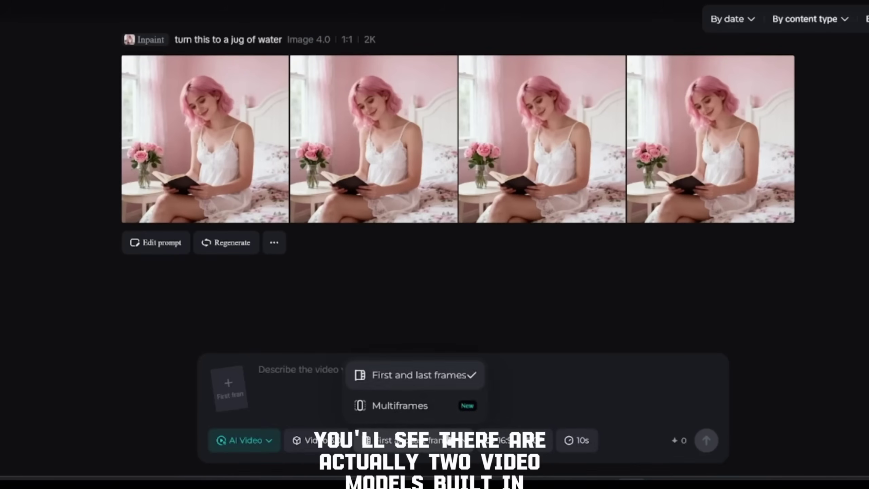
mouse_move(327, 445)
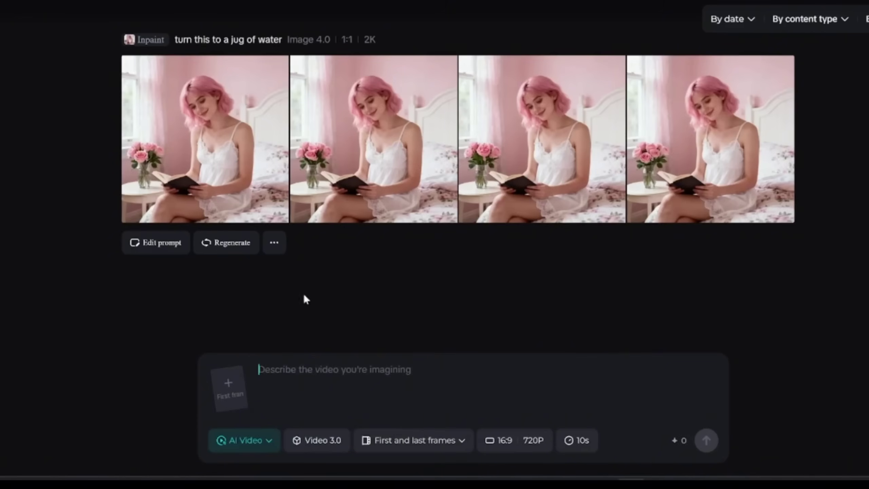
scroll(302, 298, "up", 8)
scroll(298, 367, "down", 8)
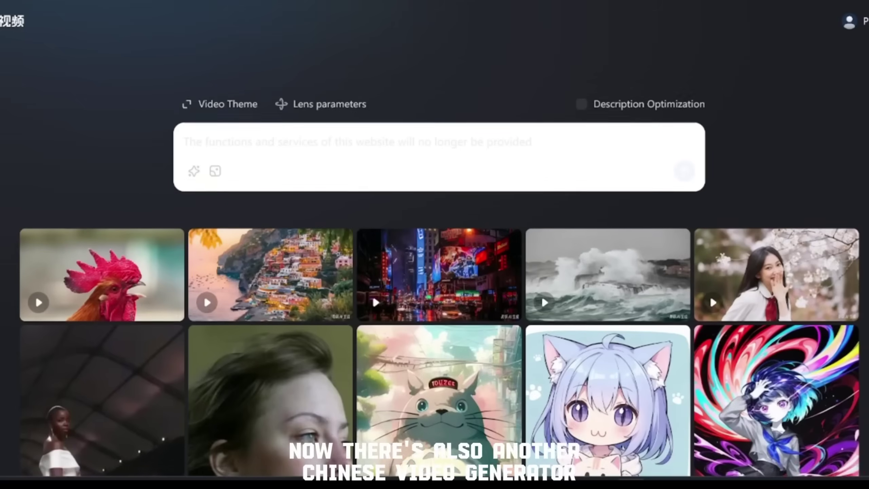
scroll(439, 288, "down", 2)
Scroll through the Chinese site's sample video gallery until the wizard-cat clip plays
scroll(439, 287, "down", 2)
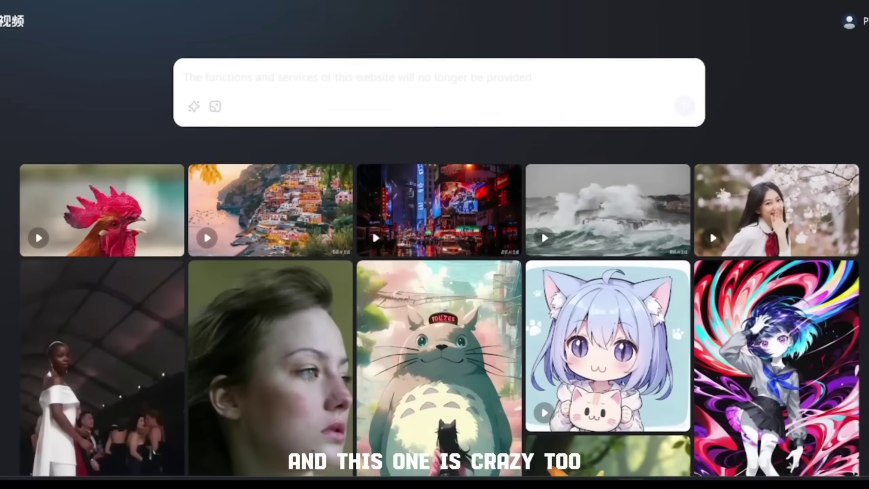
scroll(797, 241, "down", 3)
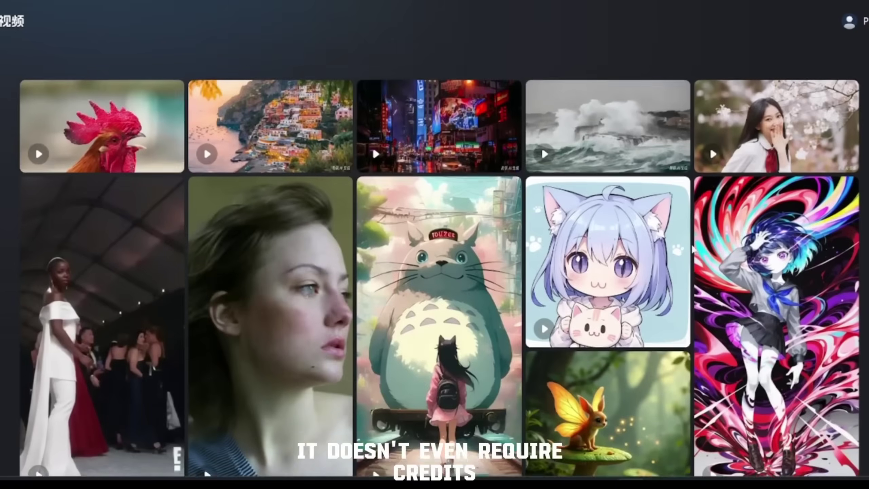
scroll(634, 193, "up", 3)
mouse_move(635, 194)
scroll(635, 194, "up", 2)
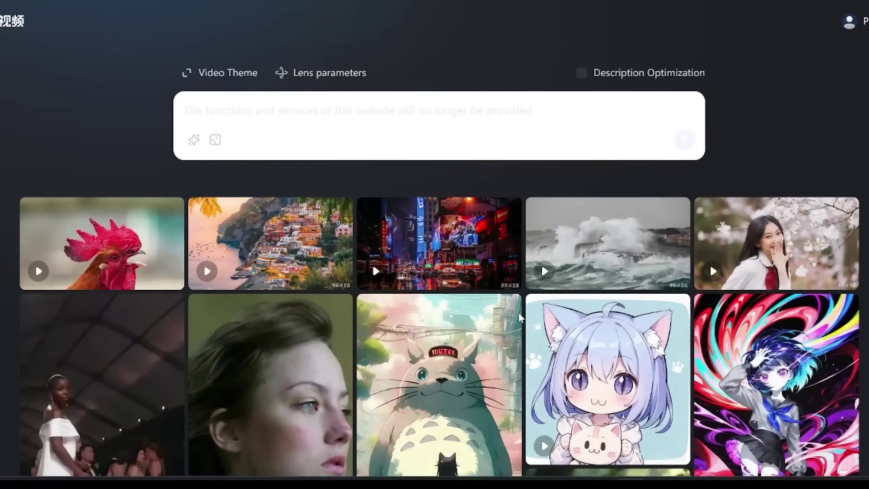
scroll(520, 314, "down", 4)
scroll(318, 389, "down", 2)
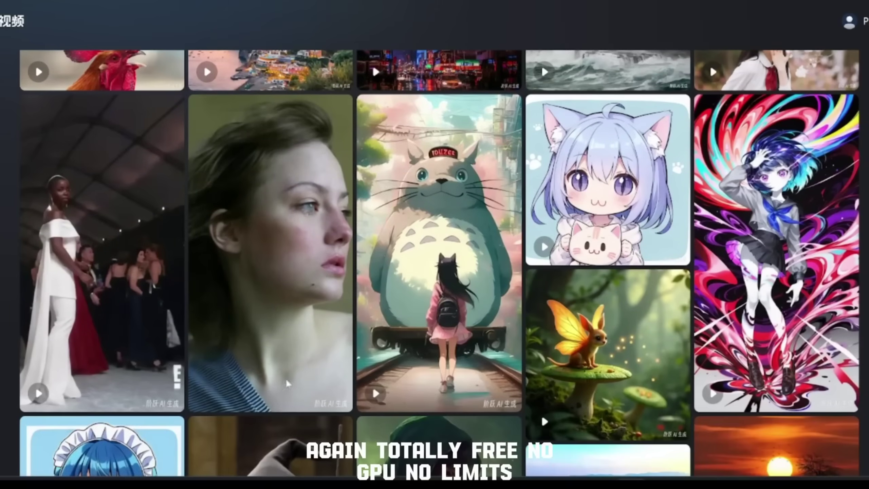
scroll(290, 379, "down", 8)
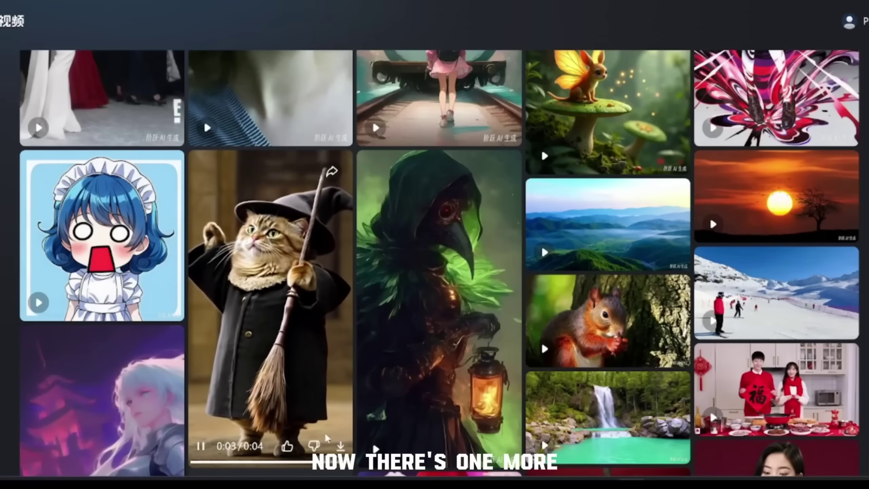
scroll(328, 374, "down", 10)
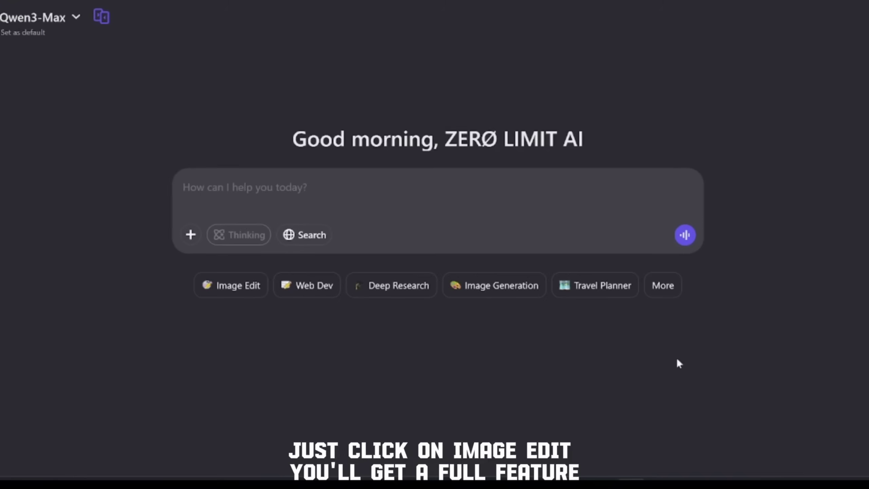
Briefly try Image Edit, then switch Qwen Chat to the Video Generation chip under More
left_click(224, 286)
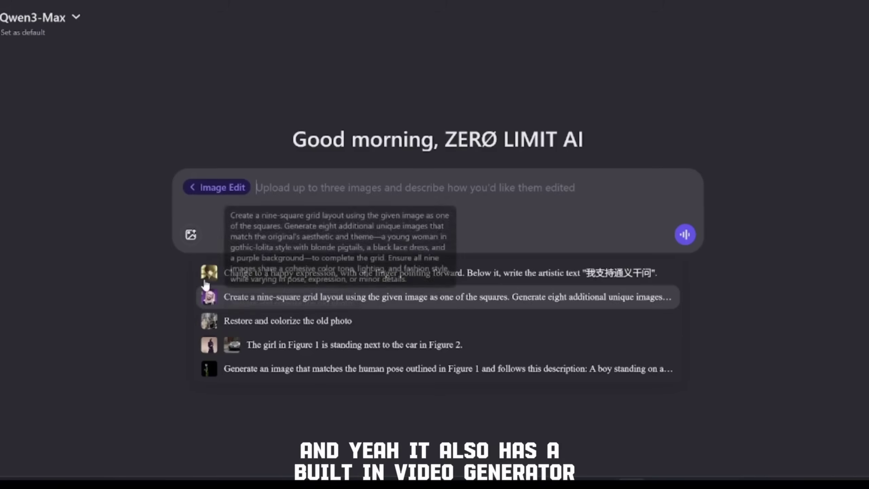
left_click(206, 191)
left_click(661, 285)
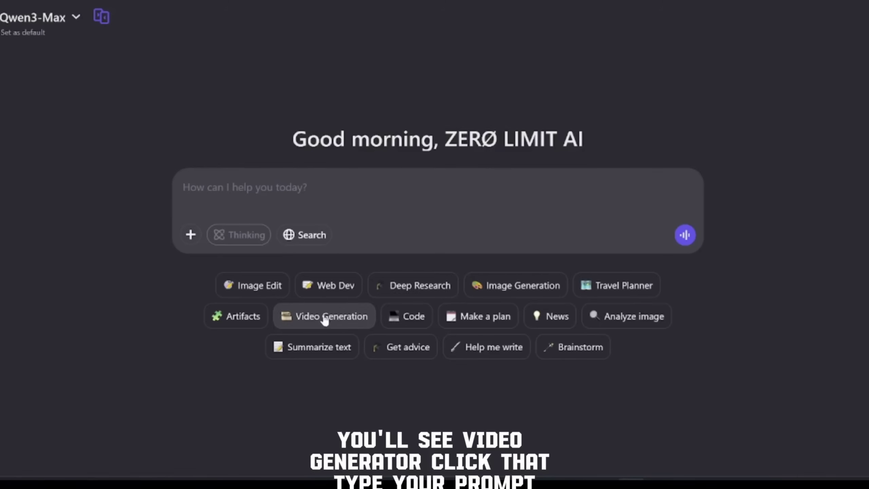
left_click(327, 316)
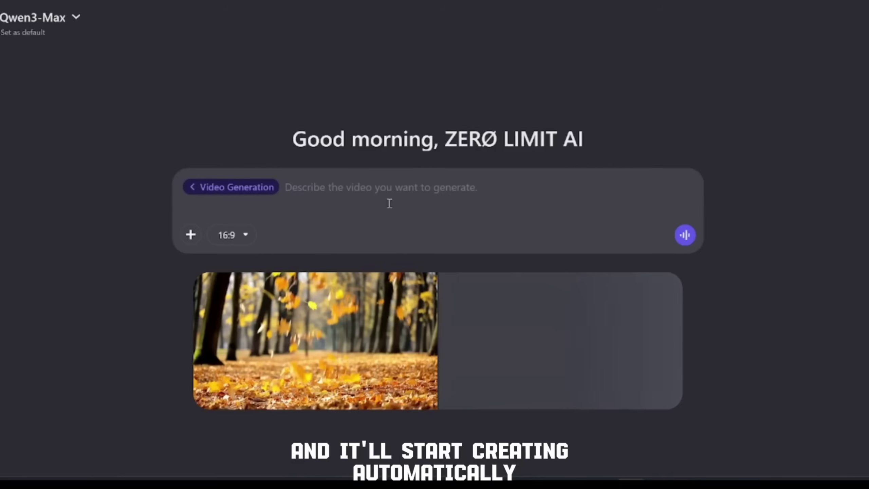